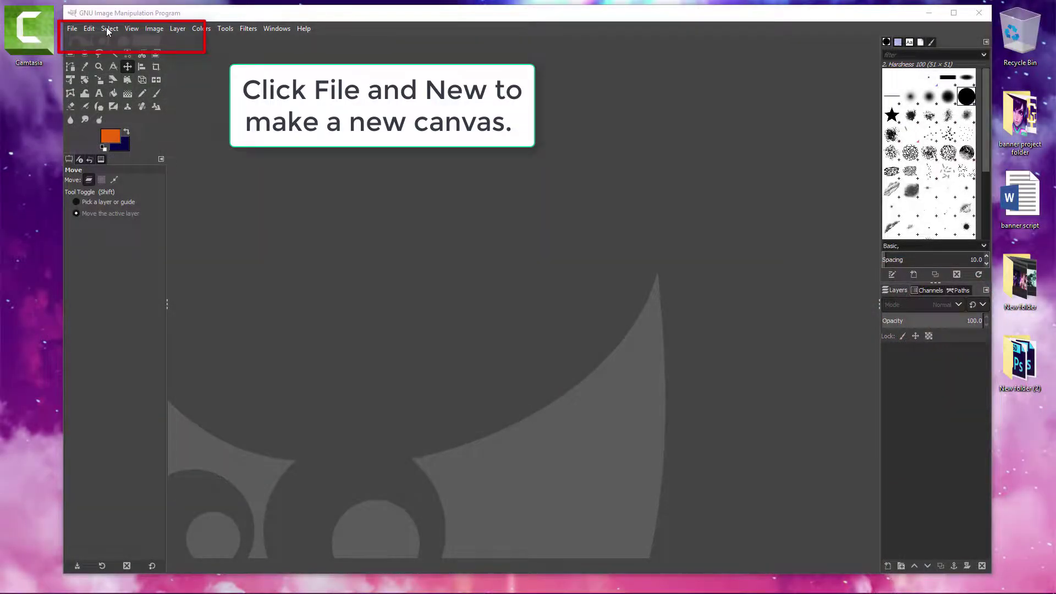
Set up a new image with a width of 1500 px and a height of 500 px
left_click(73, 28)
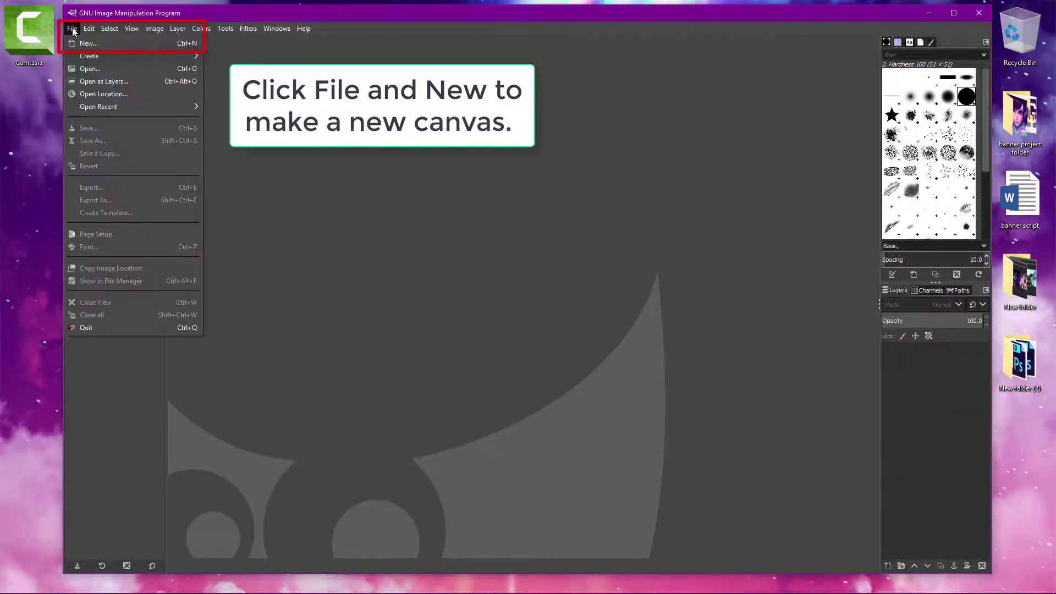
left_click(130, 45)
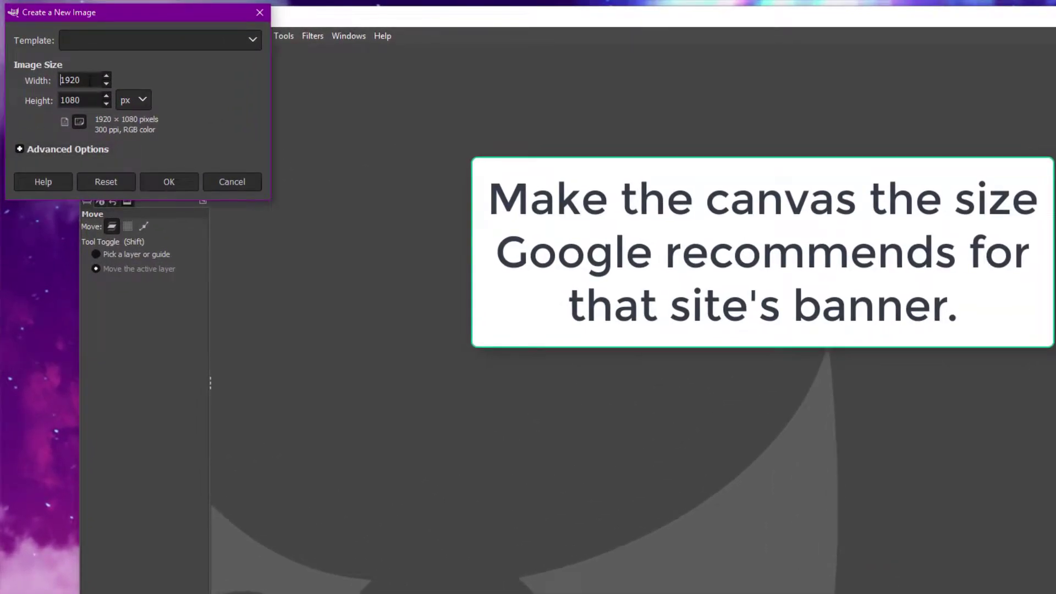
double_click(77, 80)
type("1500")
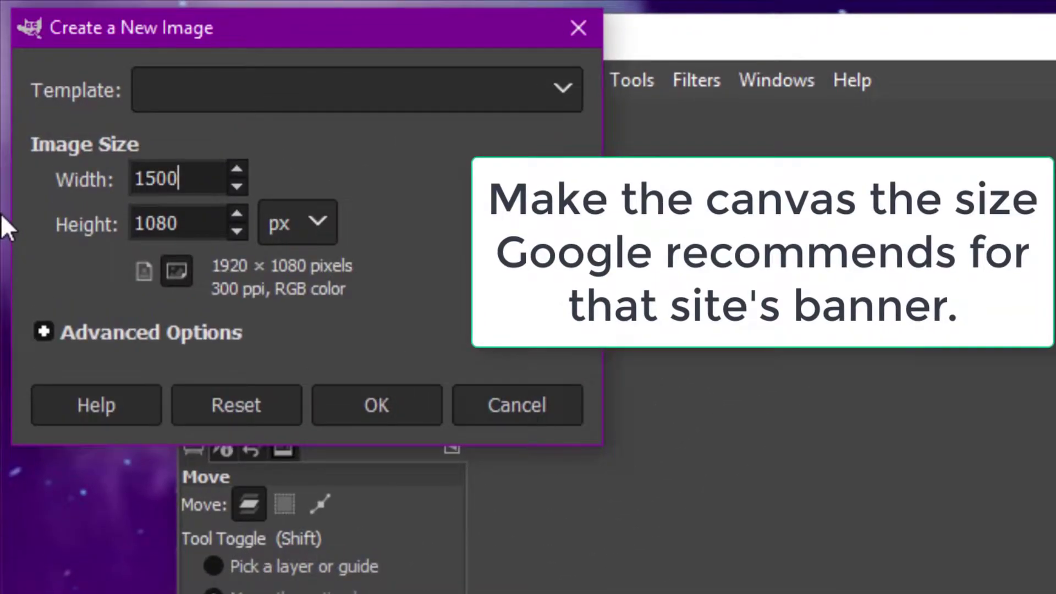
key("Tab")
type("500")
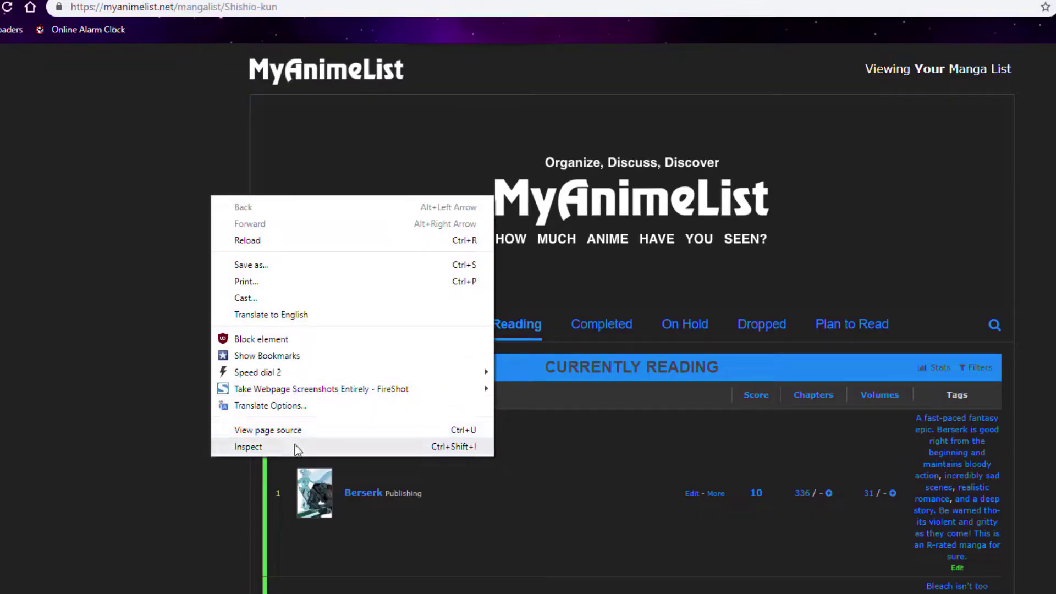
Switch to the MyAnimeList page in the browser and start the developer tools' element picker for the banner area
key("Escape")
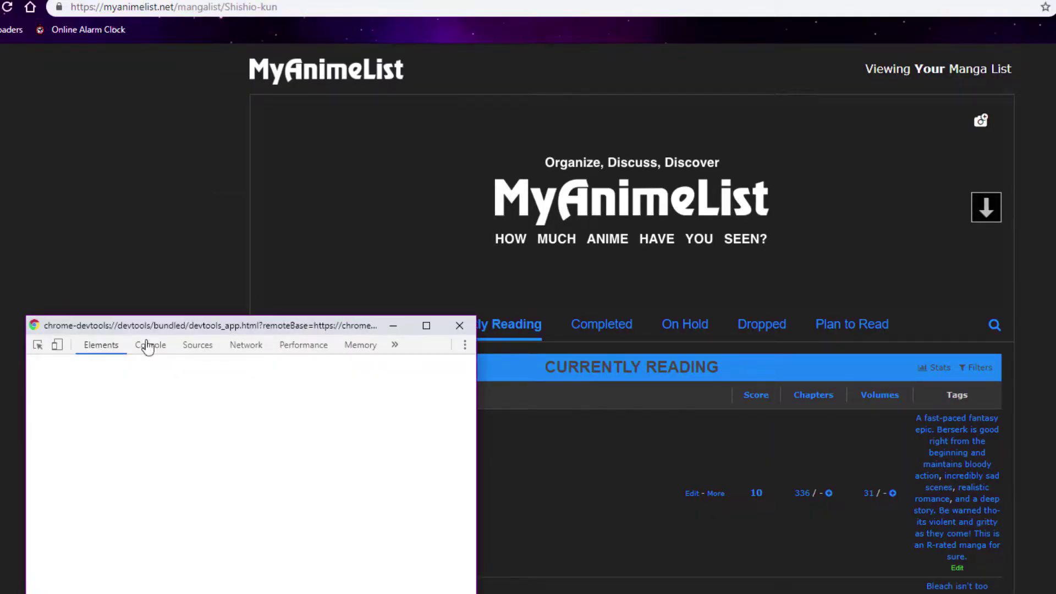
left_click(40, 346)
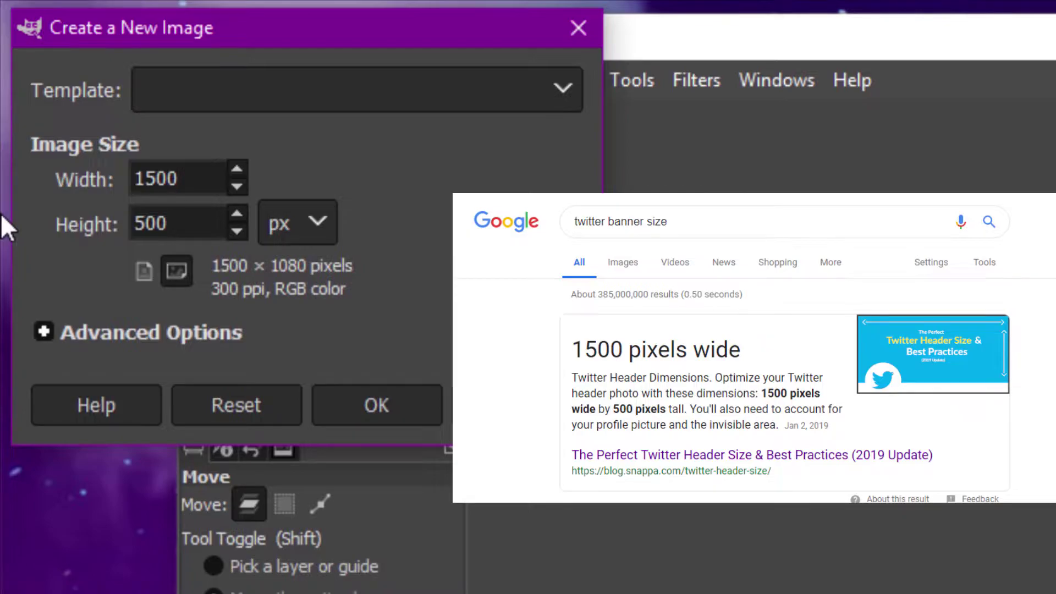
Create the configured canvas in GIMP and Bucket Fill its background twice with the orange foreground color
key("Return")
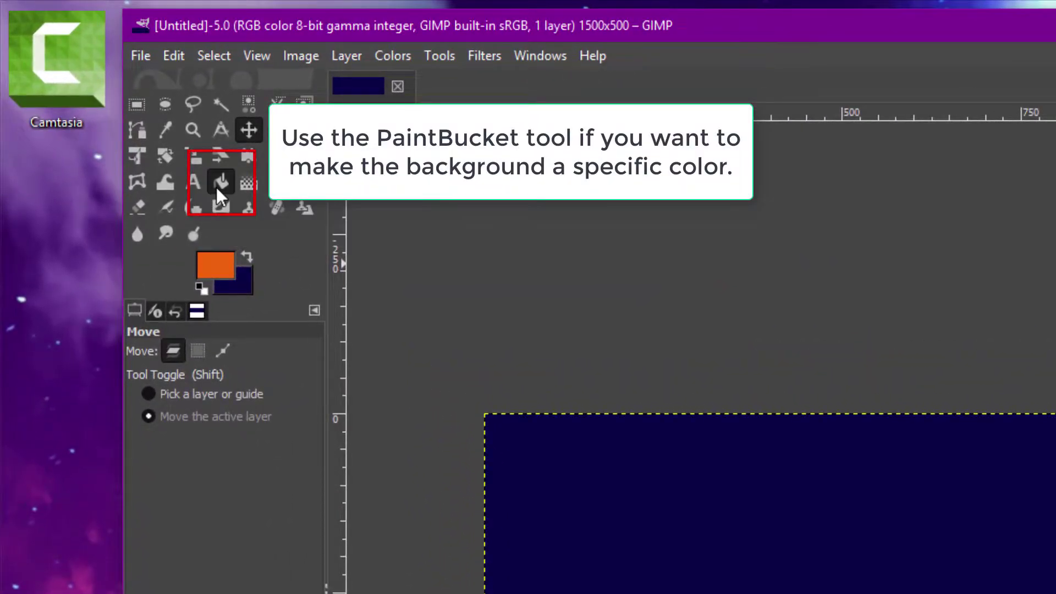
left_click(216, 187)
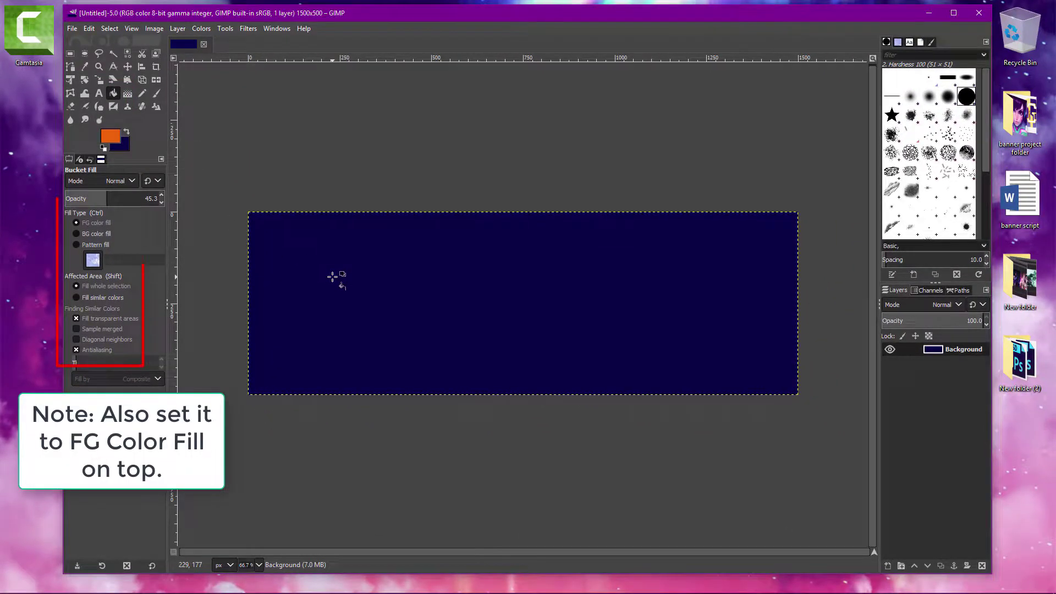
left_click(332, 276)
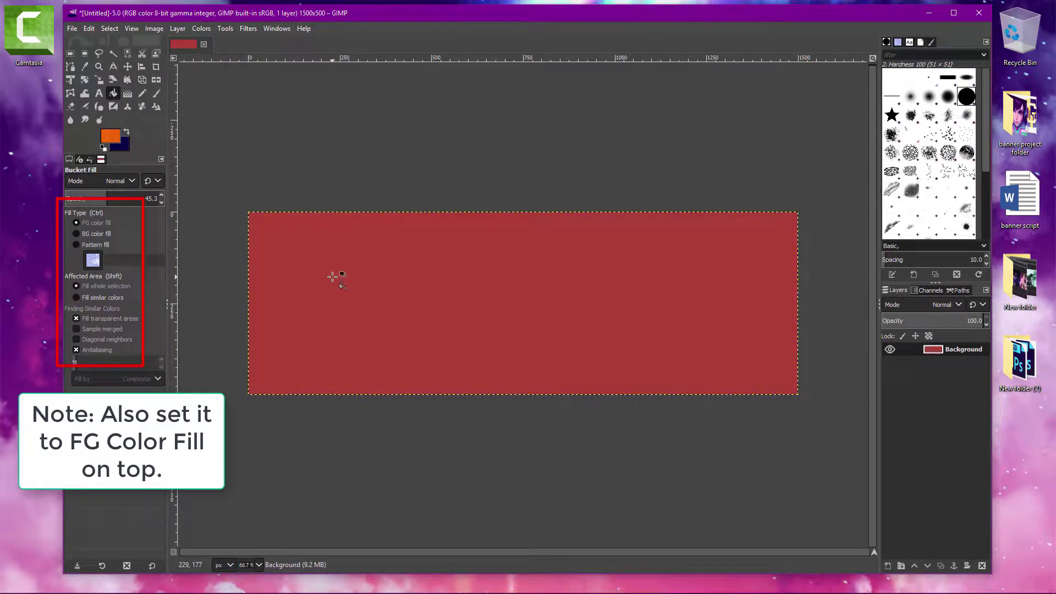
left_click(332, 276)
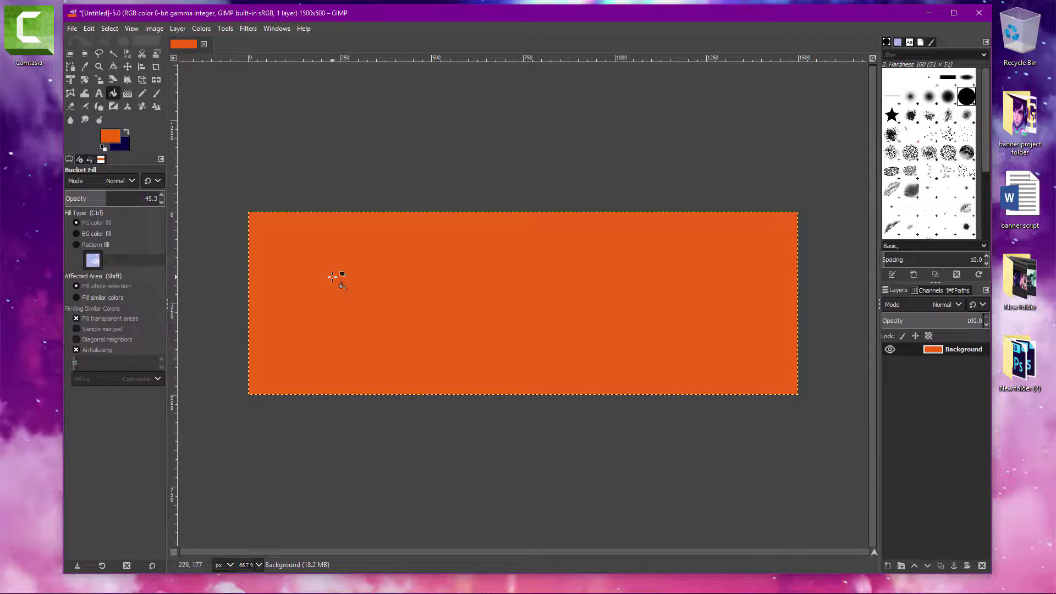
Open the banner project folder and add the mercy render image to the canvas as a new layer
left_click_drag(1020, 118, 728, 498)
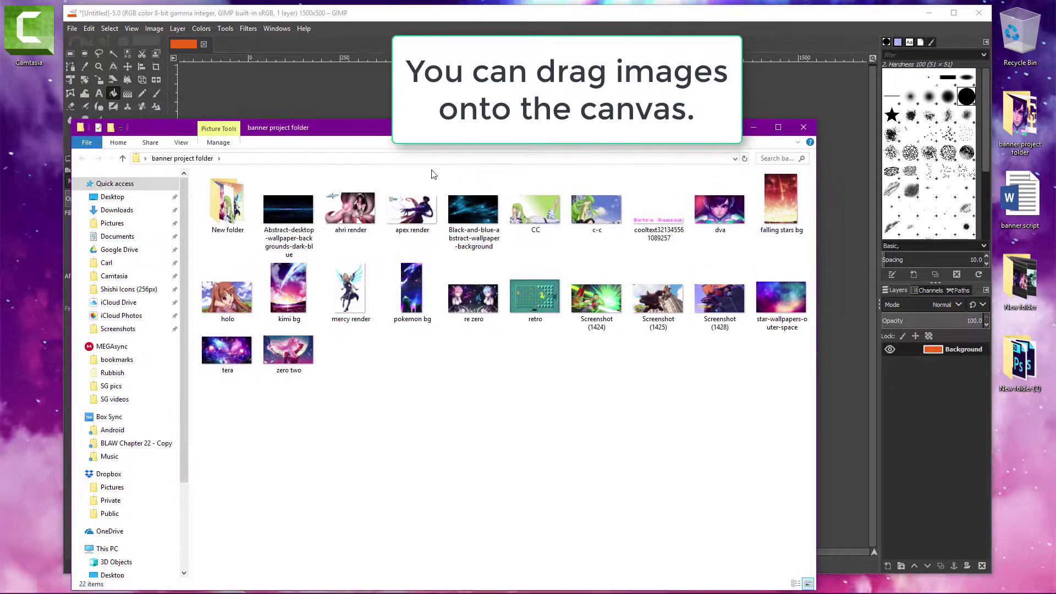
left_click_drag(448, 133, 374, 368)
left_click(268, 460)
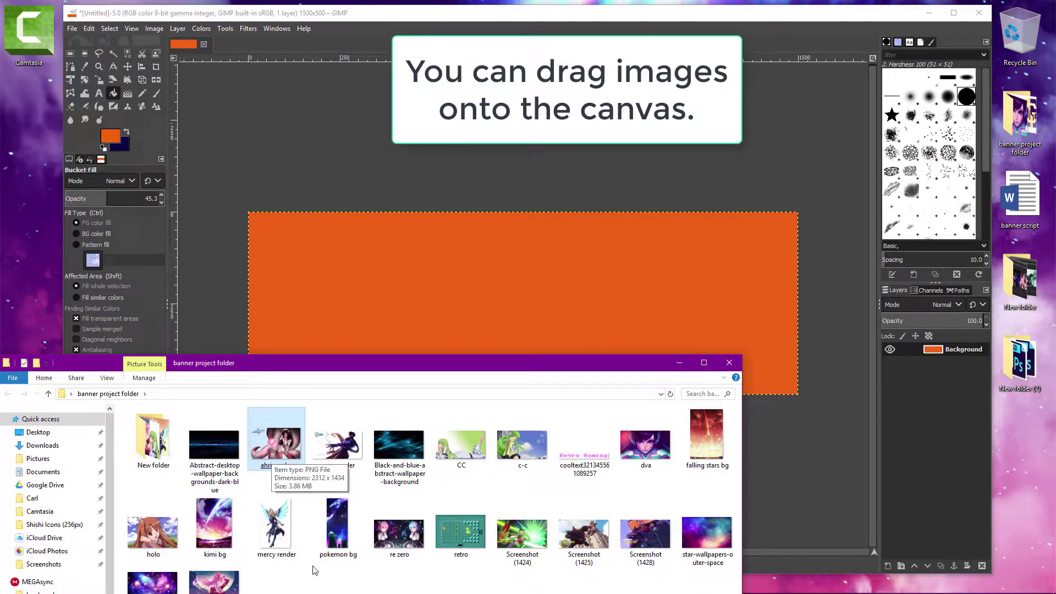
left_click(278, 528)
left_click_drag(285, 536, 532, 300)
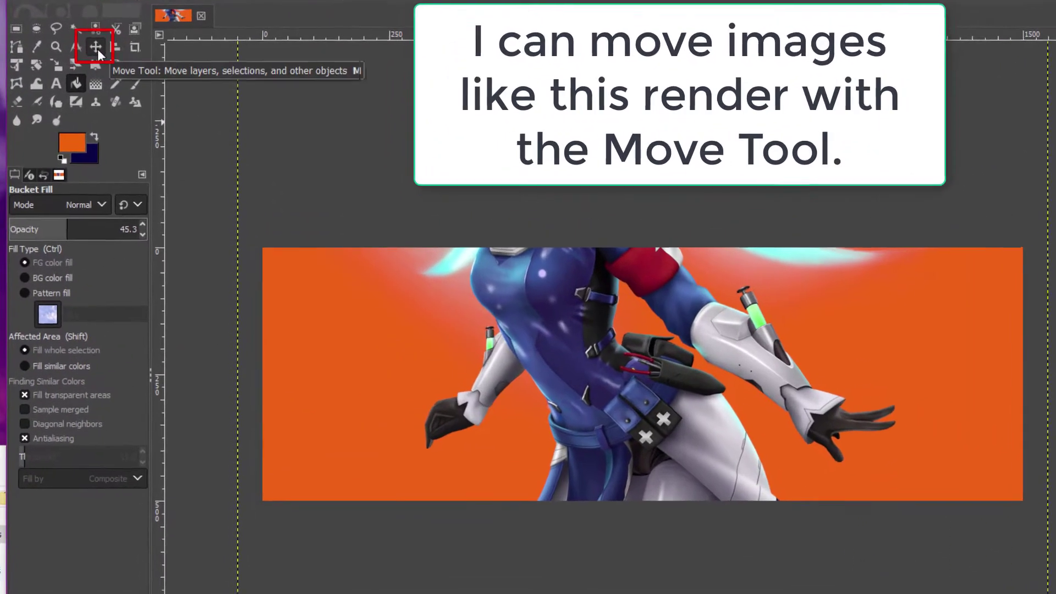
Move the mercy render layer so the face and wings fill the center and right part of the canvas
left_click(123, 64)
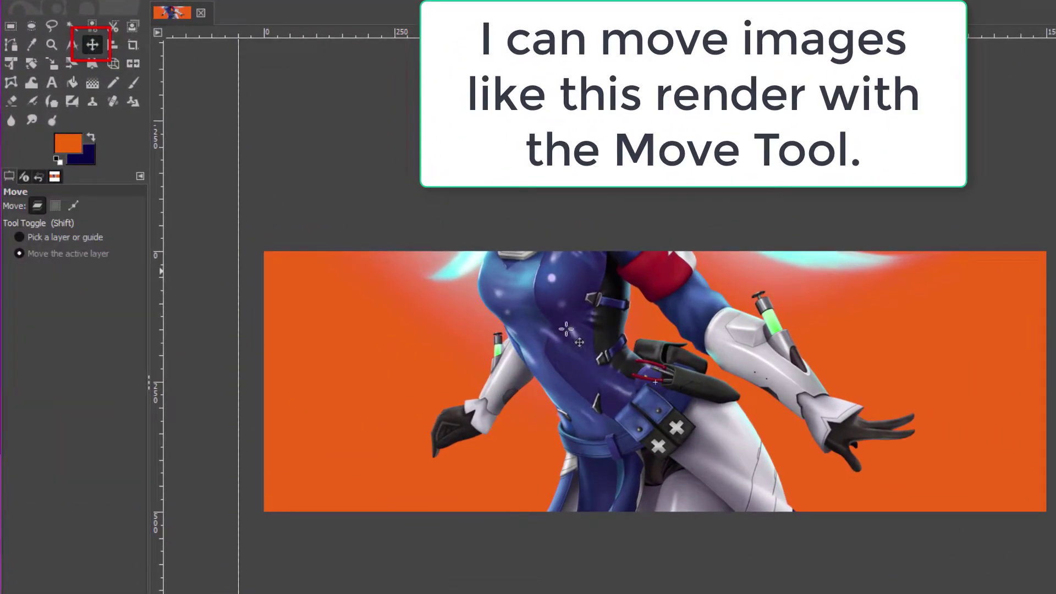
left_click_drag(474, 271, 525, 317)
left_click_drag(642, 397, 757, 393)
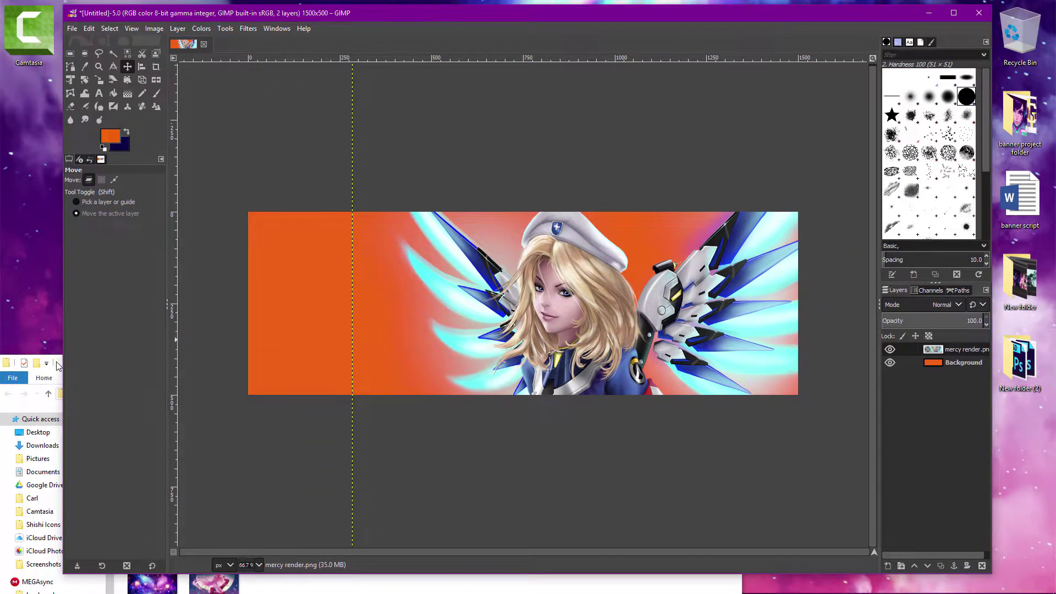
Add the dva image from the project folder as a new layer and shift it down to center the eyes
left_click(57, 367)
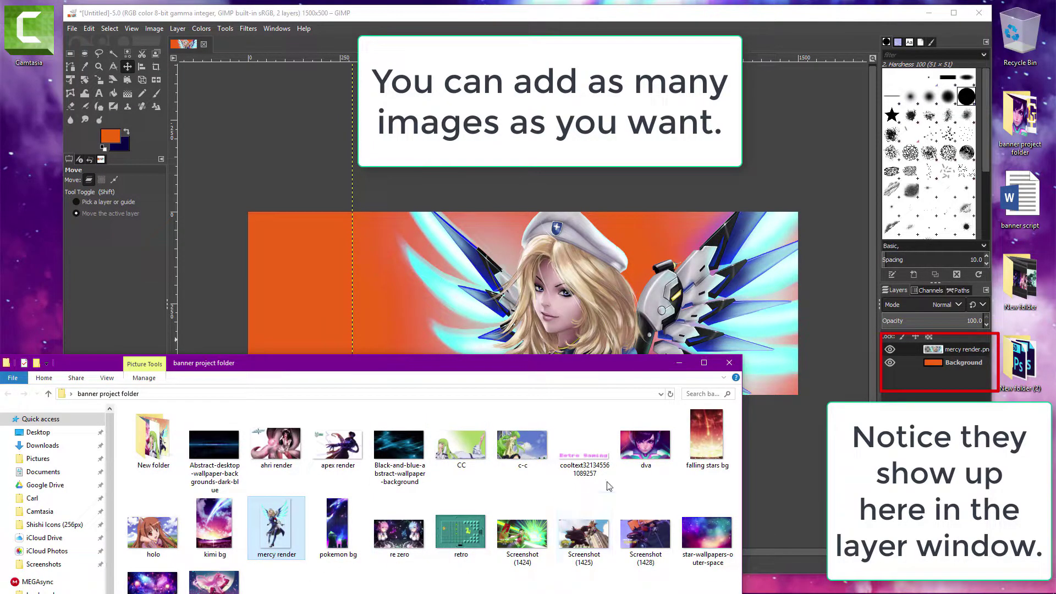
left_click_drag(643, 443, 585, 302)
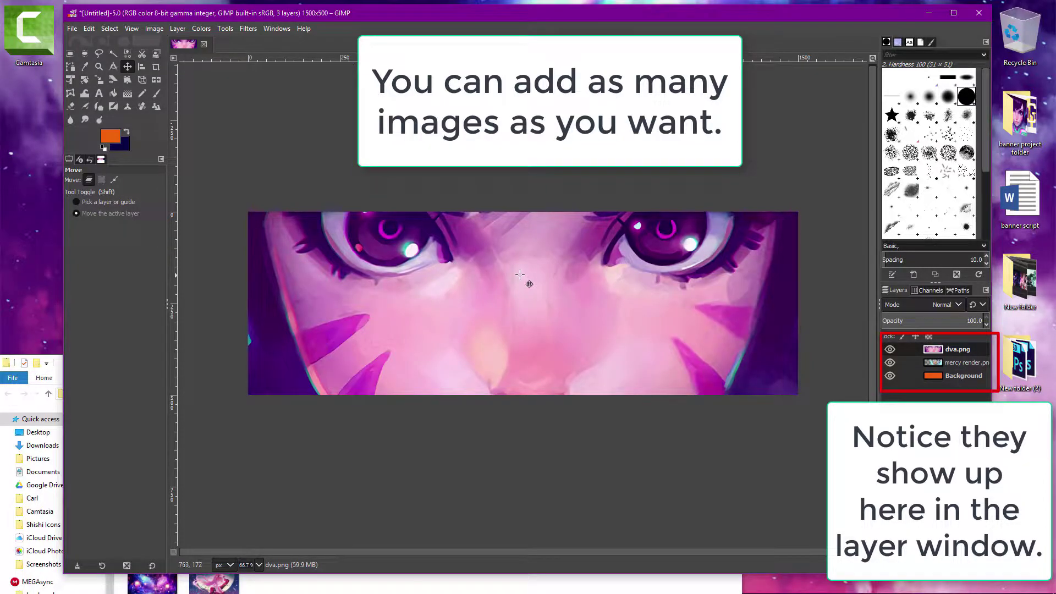
left_click_drag(497, 268, 497, 295)
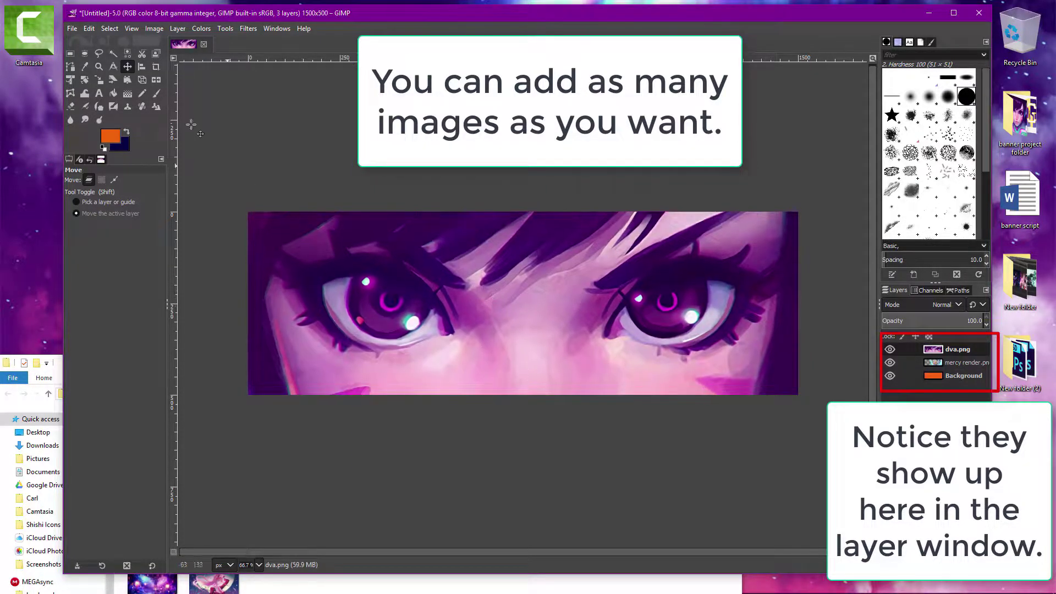
Scale the dva layer to a width of 1500 px with its proportions kept
left_click(100, 80)
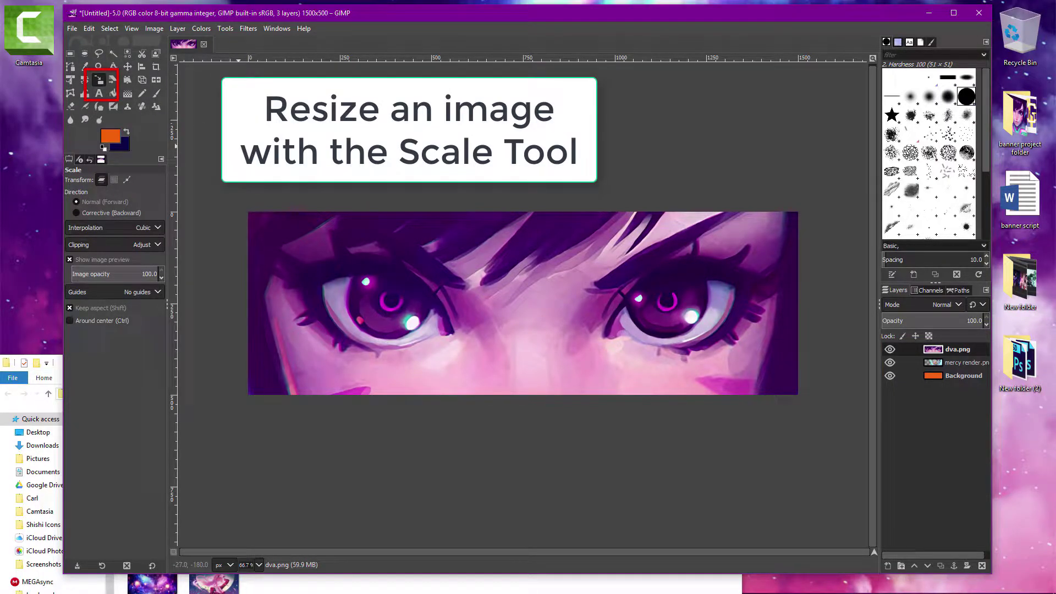
left_click(333, 232)
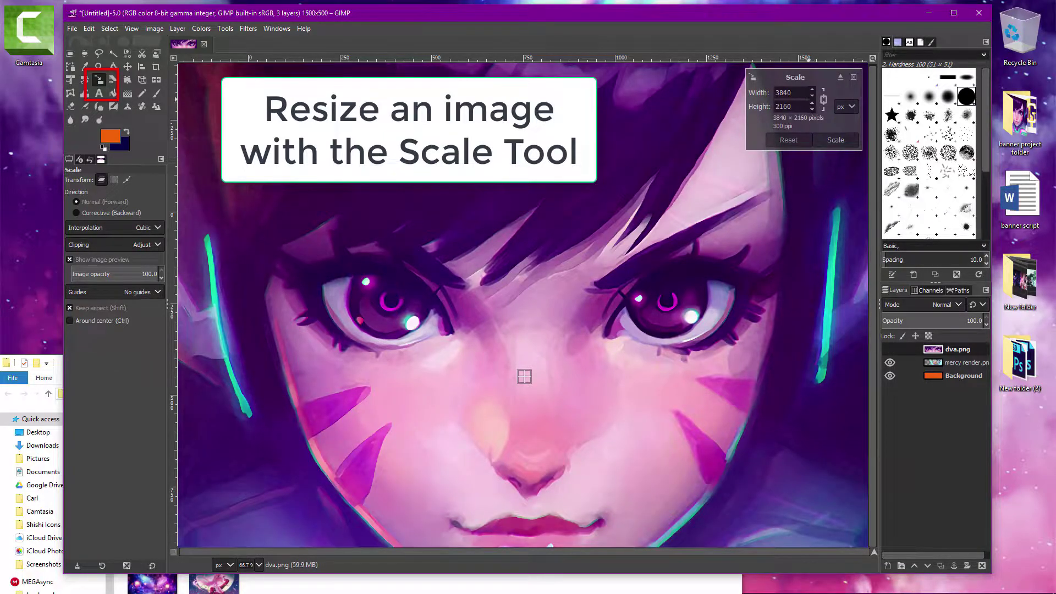
double_click(770, 93)
type("1500")
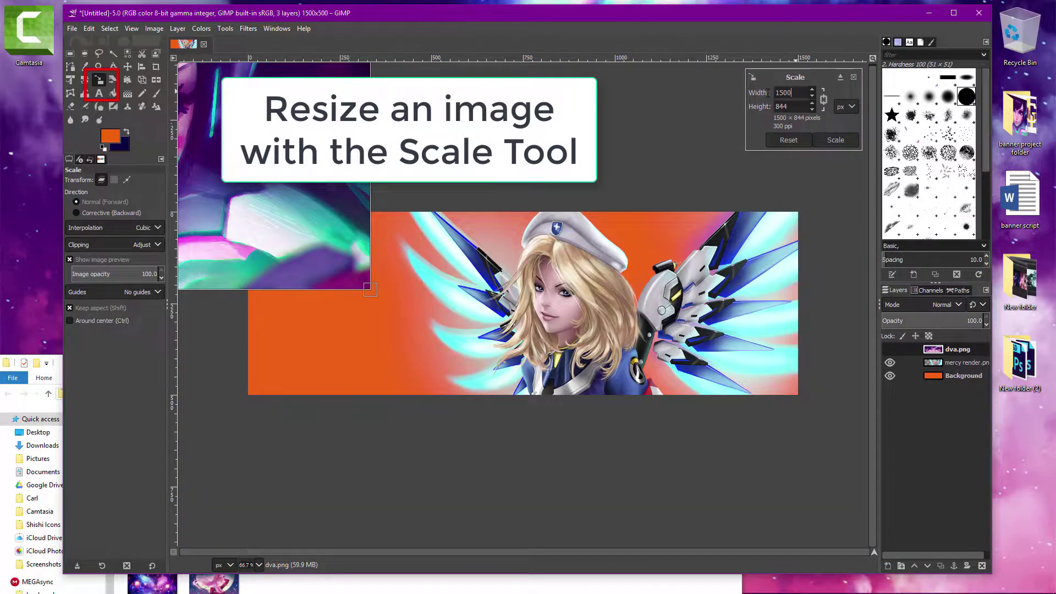
key("Return")
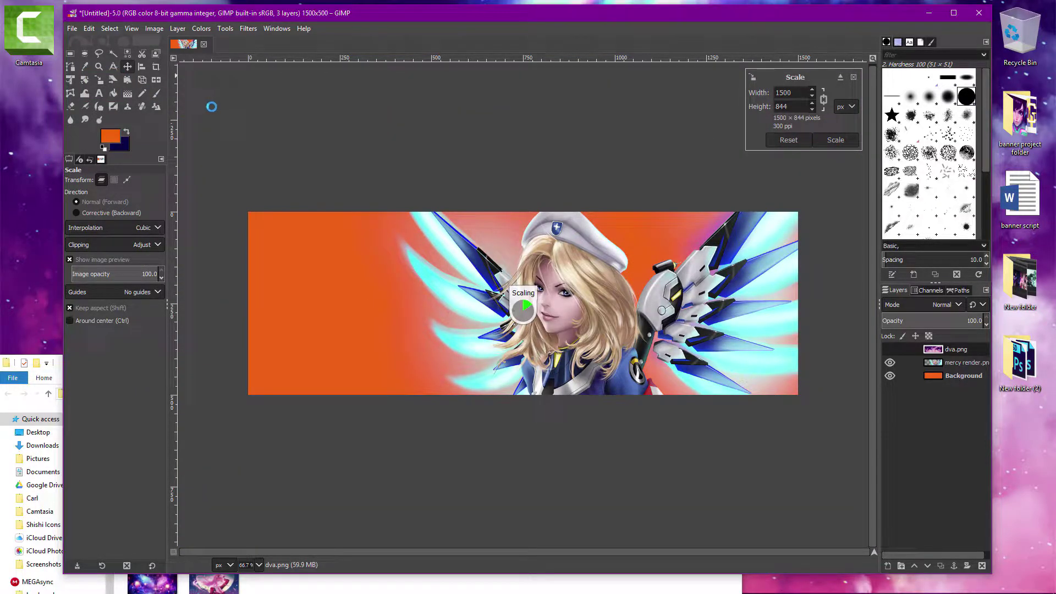
Move the scaled dva layer to span the full canvas width with the face centered
key("m")
left_click_drag(248, 130, 705, 276)
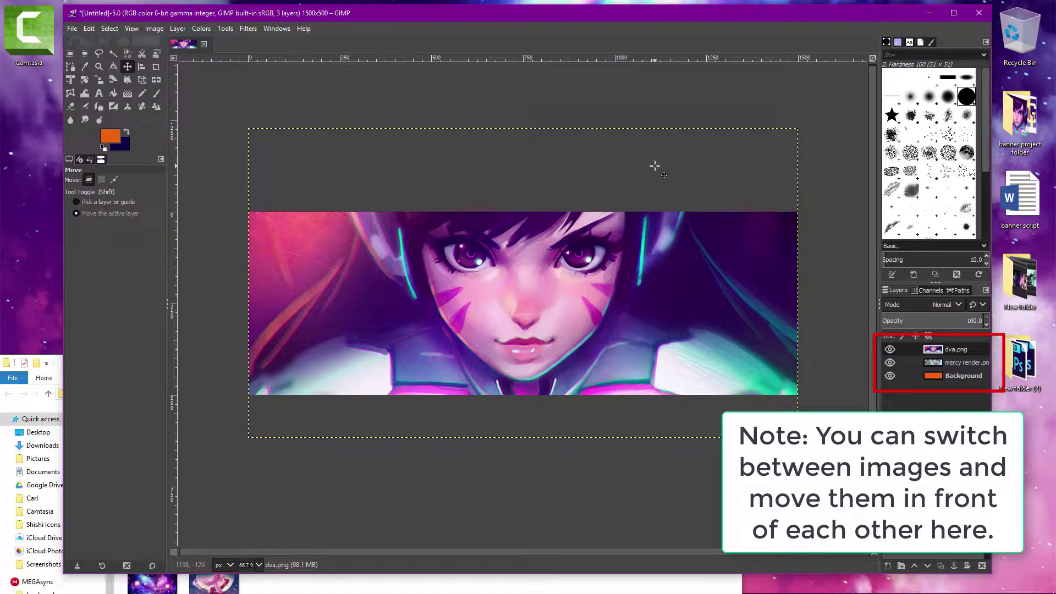
left_click_drag(612, 250, 612, 264)
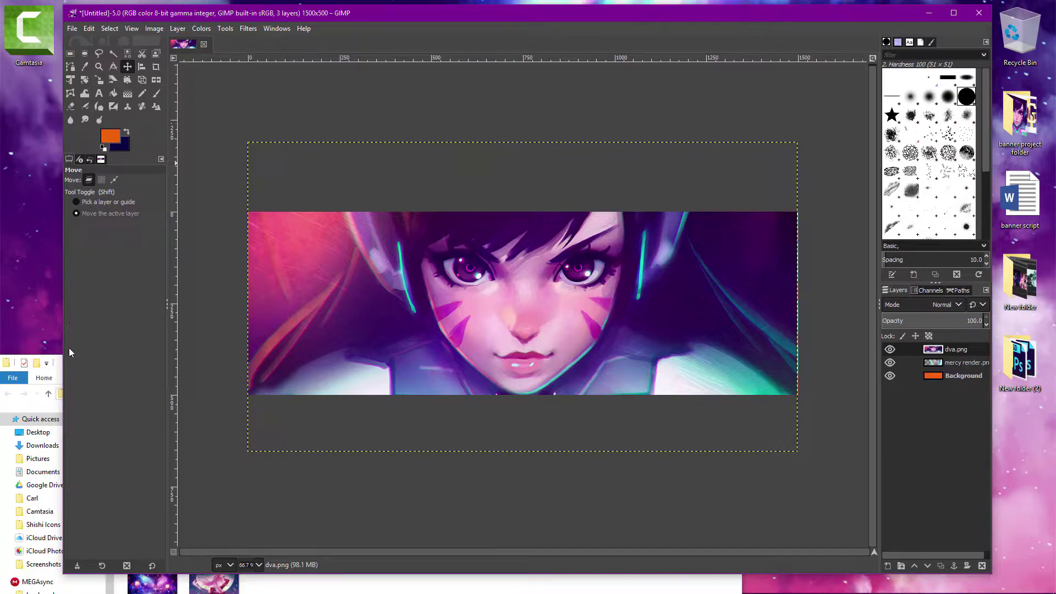
Add the Screenshot (1425) image from the project folder to the canvas as a new layer
left_click(60, 364)
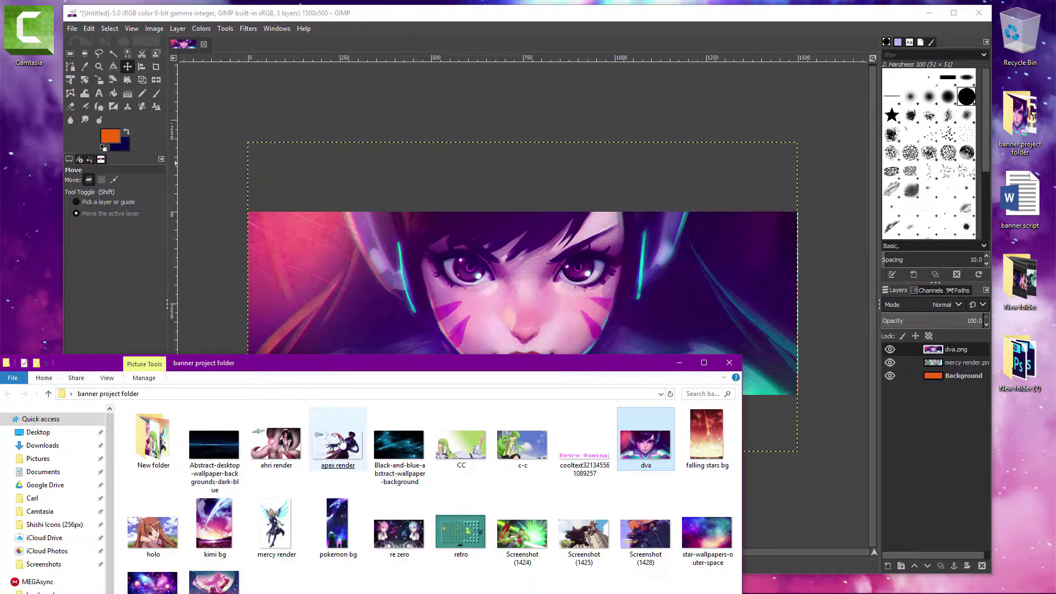
left_click(591, 537)
left_click_drag(591, 538, 274, 269)
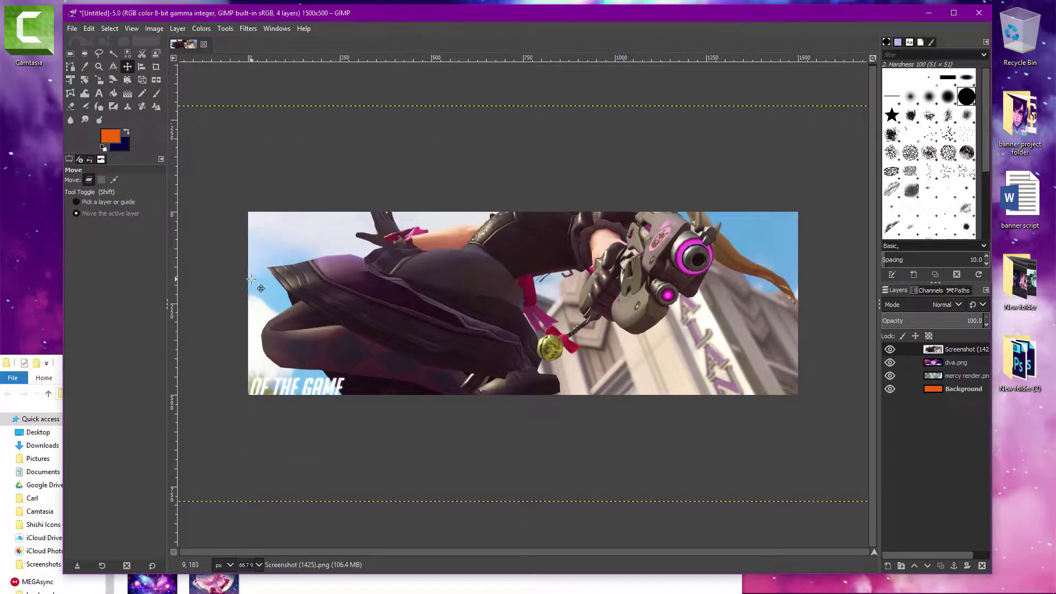
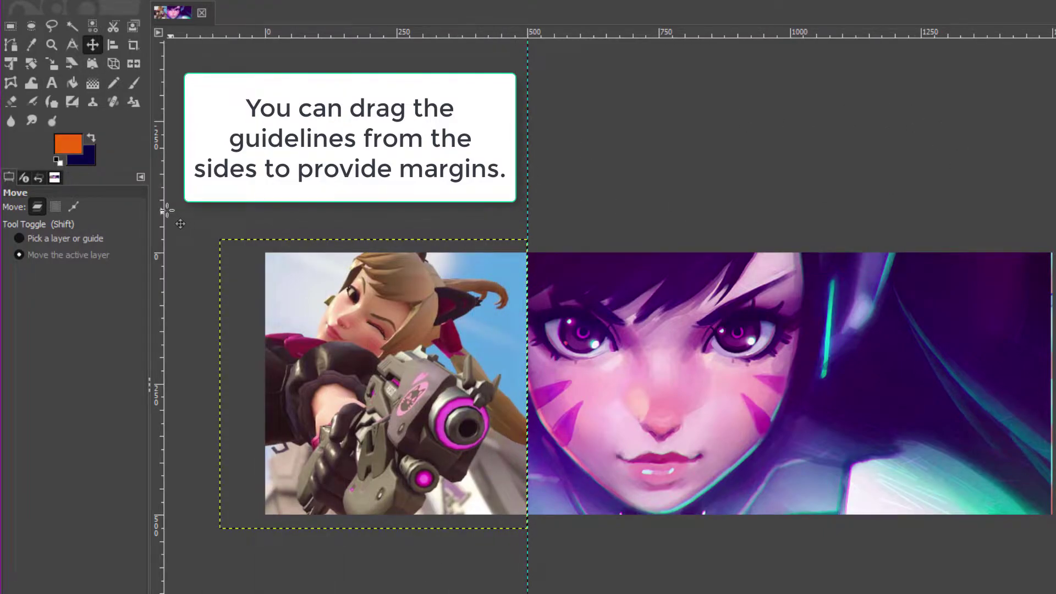
Place a vertical guide at 1000 px and add the Screenshot (1424) image from the project folder as a new layer
left_click_drag(161, 208, 790, 231)
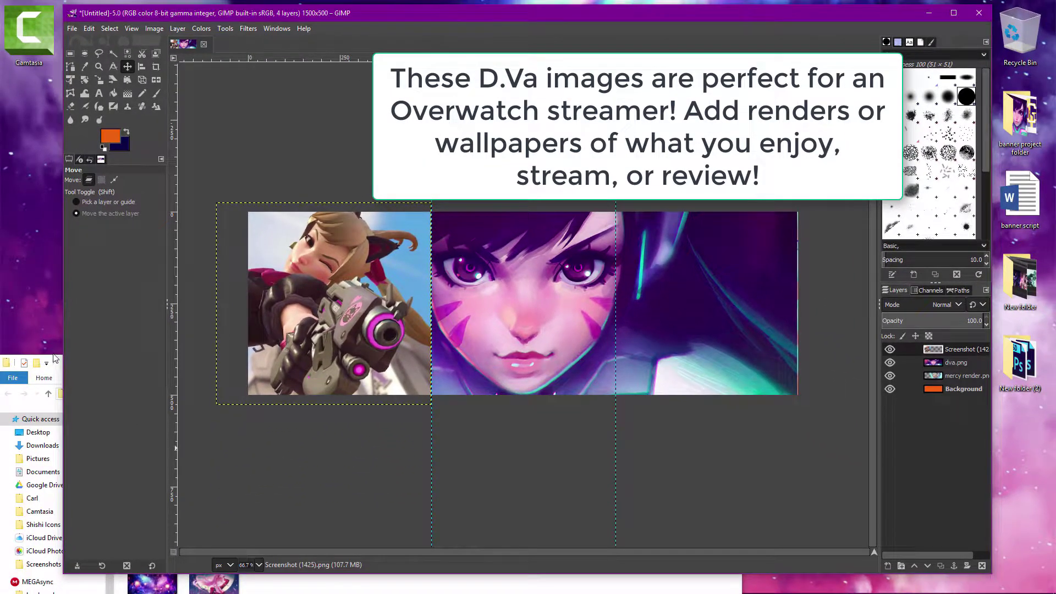
left_click(57, 362)
left_click_drag(358, 360, 335, 327)
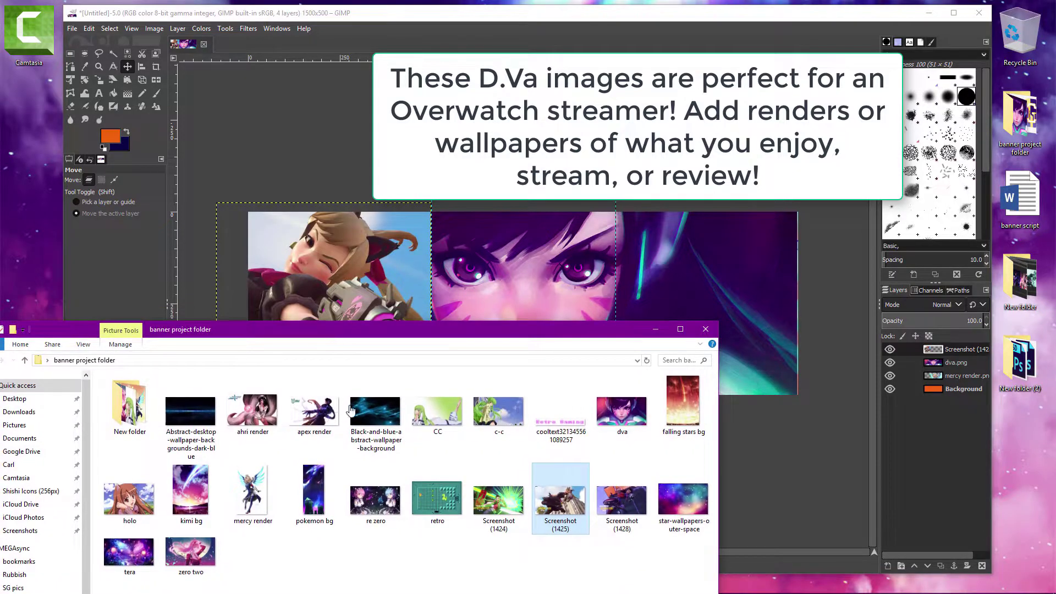
left_click_drag(498, 500, 520, 276)
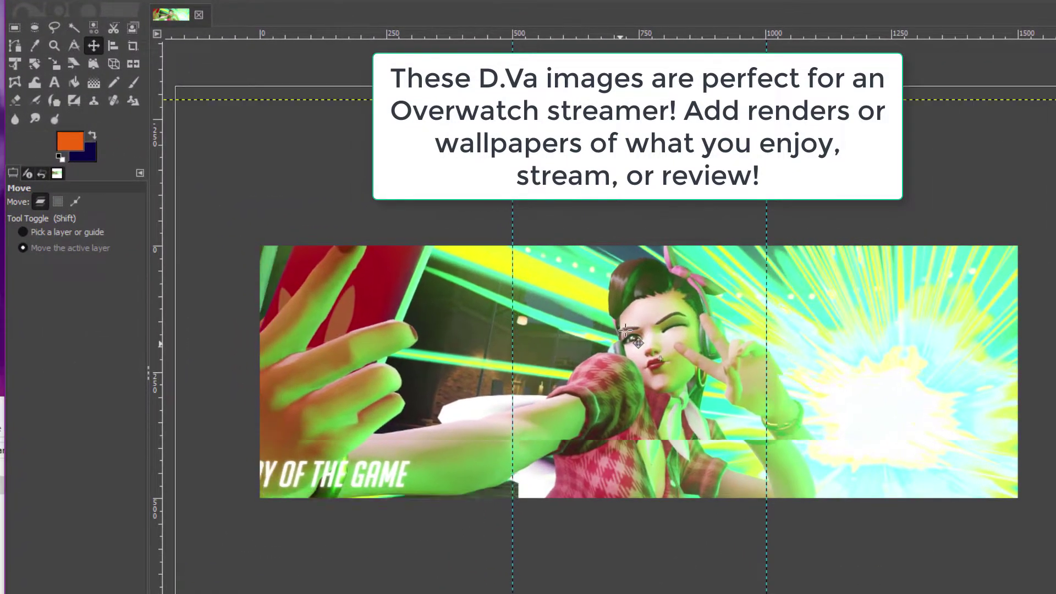
Scale down the Screenshot (1424) layer and move it so the character sits right of the 1000 px guide
left_click(54, 64)
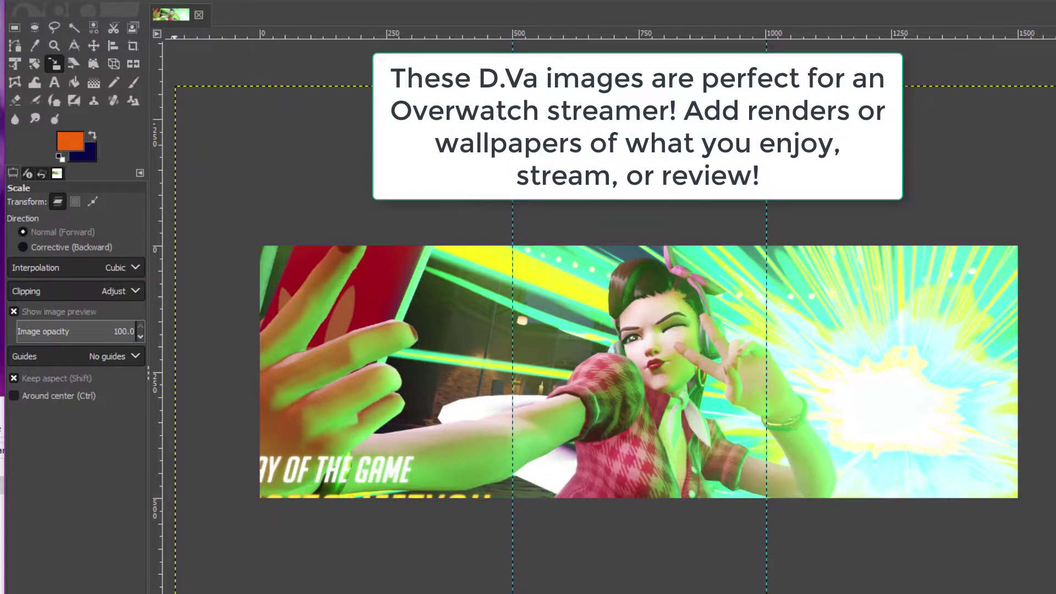
left_click(209, 497)
left_click(94, 45)
left_click_drag(839, 175, 819, 302)
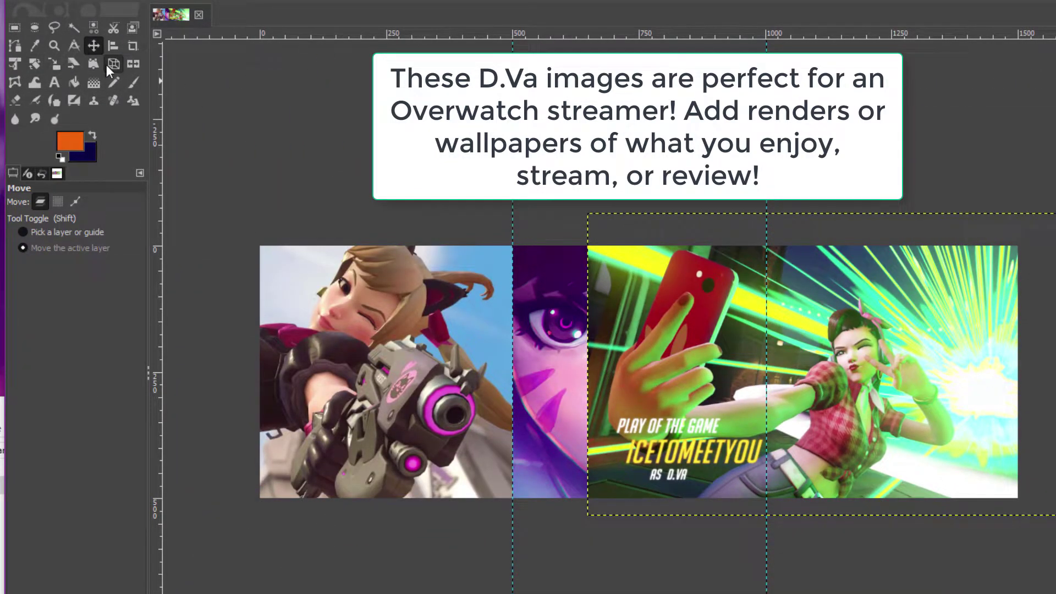
Crop only the Screenshot (1424) layer to the area from the 1000 px guide to the canvas's right edge
left_click(133, 45)
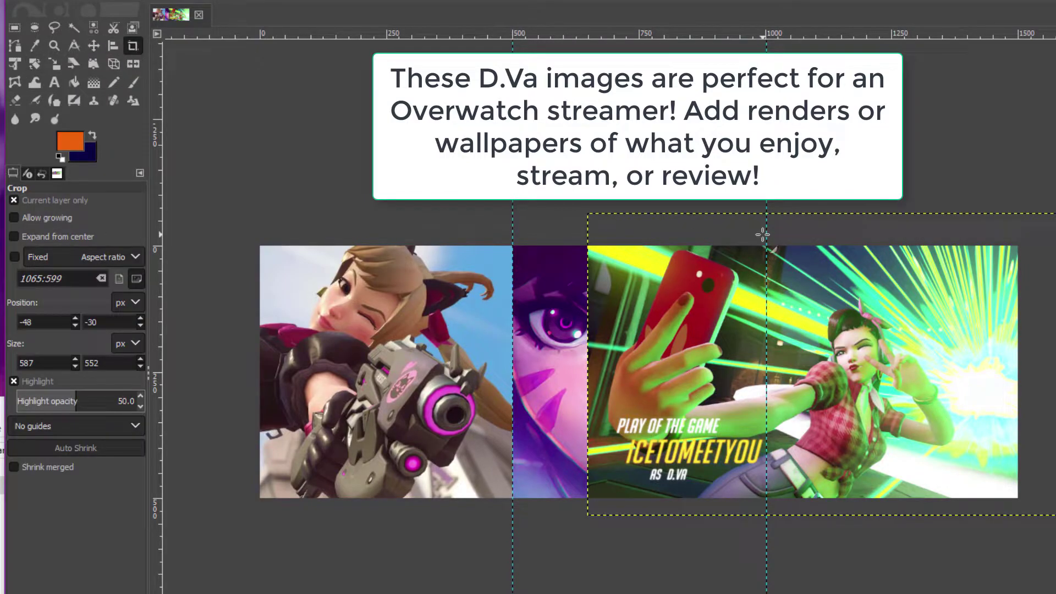
left_click_drag(766, 238, 1046, 543)
key("Return")
key("m")
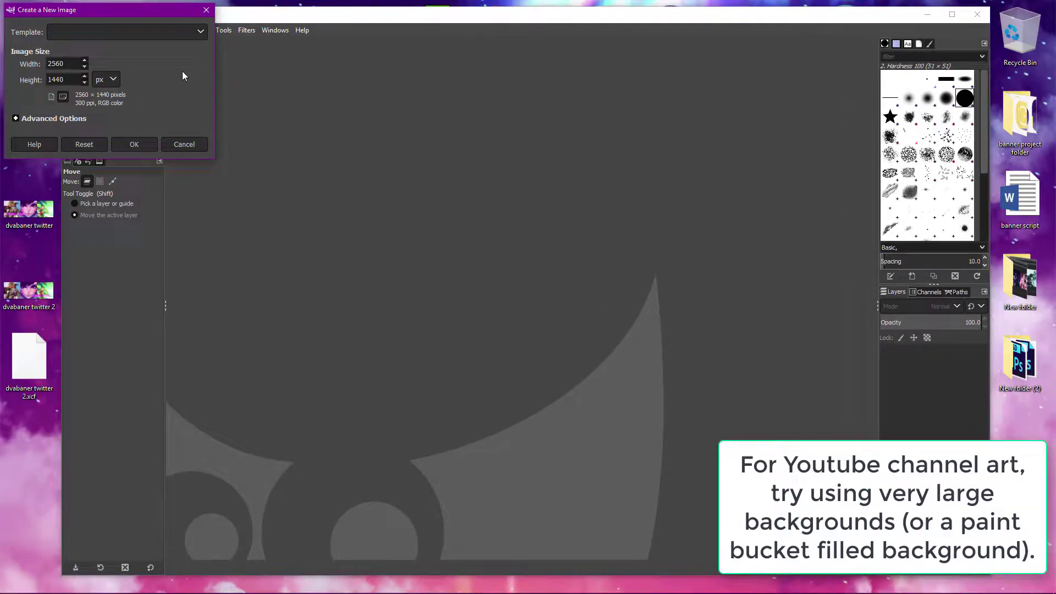
Create a new 2560 × 1440 px image for YouTube channel art
left_click(137, 144)
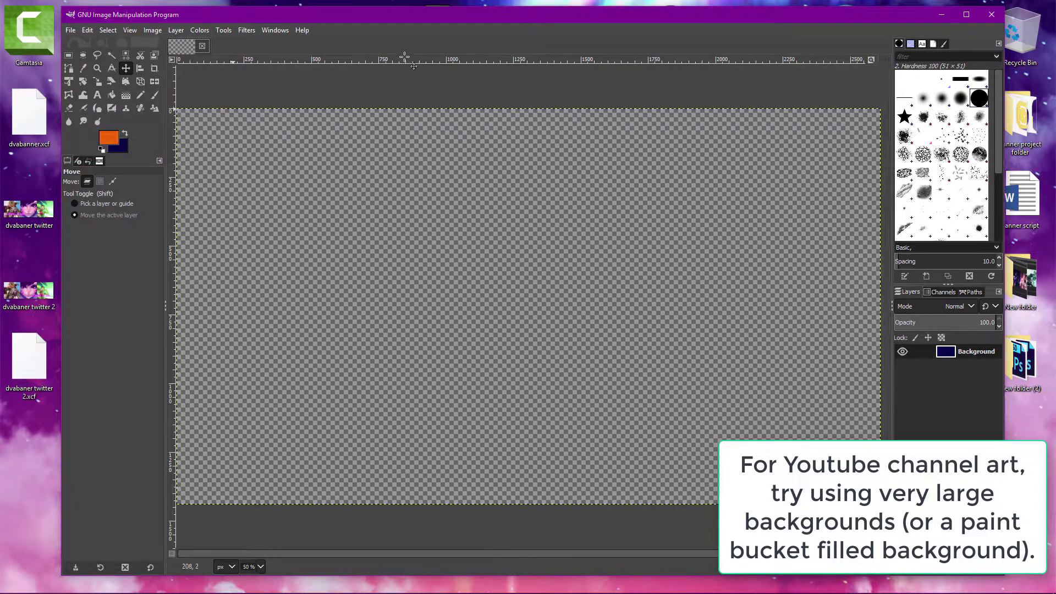
Add the falling stars bg image from the banner project folder to the YouTube canvas as a new layer
left_click_drag(389, 11, 361, 12)
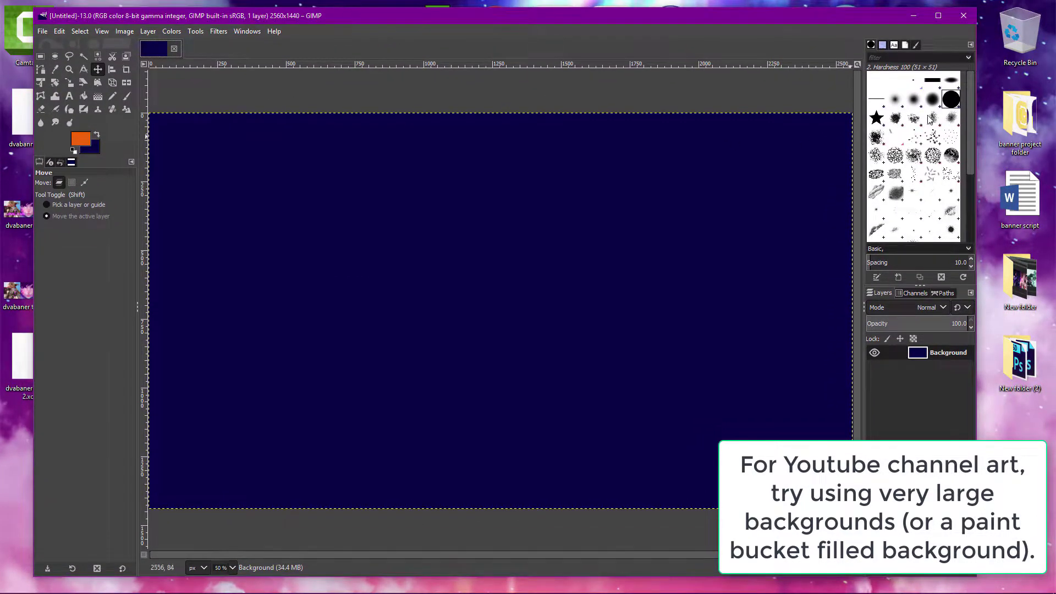
double_click(1020, 118)
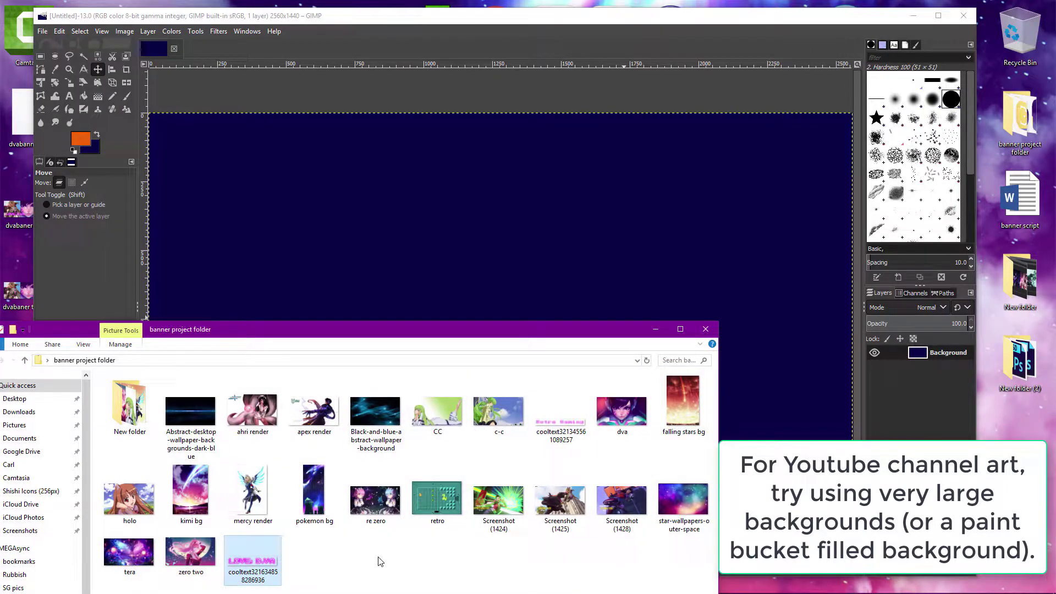
left_click(378, 560)
left_click_drag(677, 427, 482, 248)
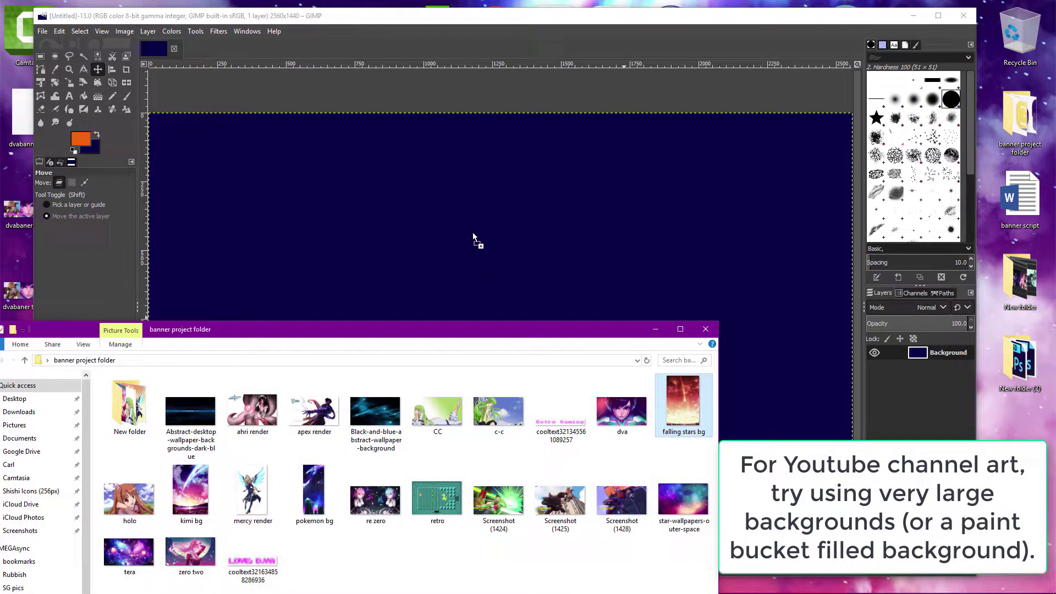
Scale the falling stars bg layer to 2700 px wide, keeping its aspect ratio
left_click_drag(419, 186, 495, 283)
left_click(59, 31)
left_click(60, 31)
key("shift+s")
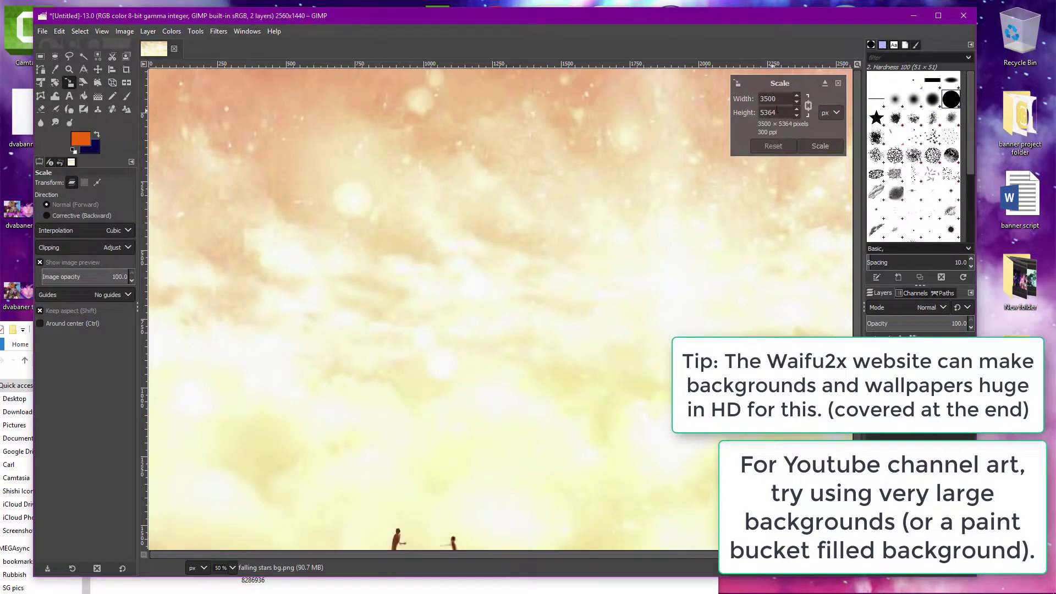
type("2700")
left_click(820, 145)
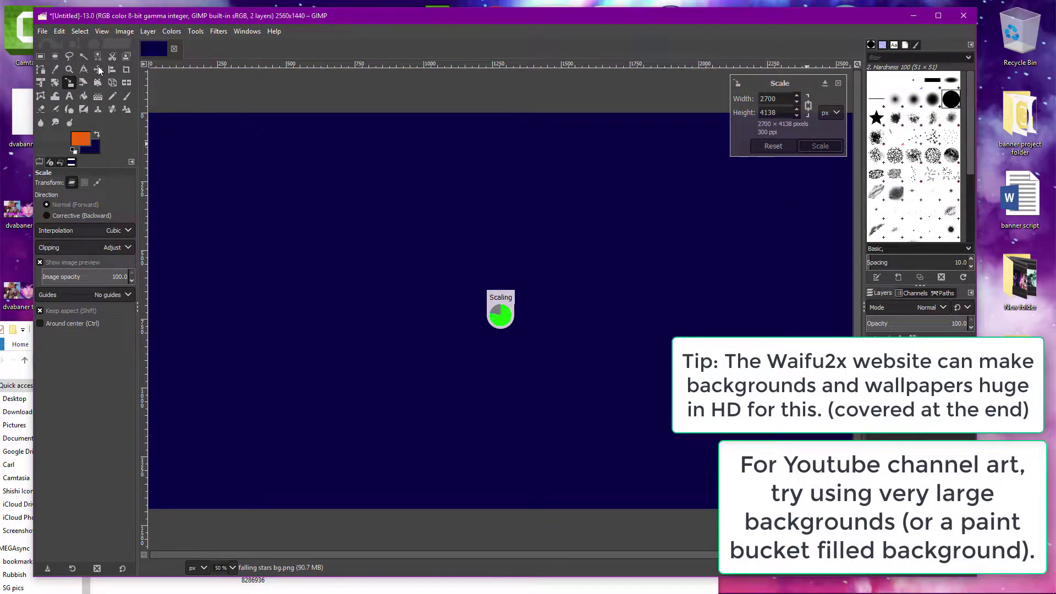
Move the falling stars bg layer so its starry sky and clouds cover the whole canvas
left_click(98, 69)
left_click_drag(271, 165, 585, 246)
left_click(17, 329)
left_click_drag(164, 324, 165, 251)
left_click(415, 62)
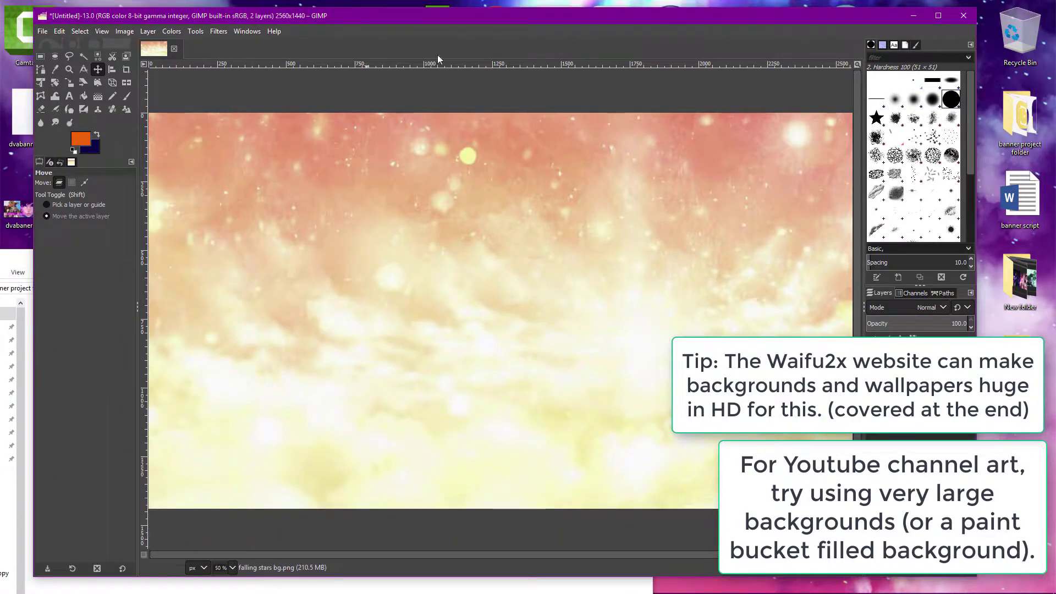
Place a vertical guide at about 1250 px and a horizontal guide at about 650 px, toward the canvas center
left_click_drag(144, 113, 491, 127)
left_click_drag(354, 65, 384, 292)
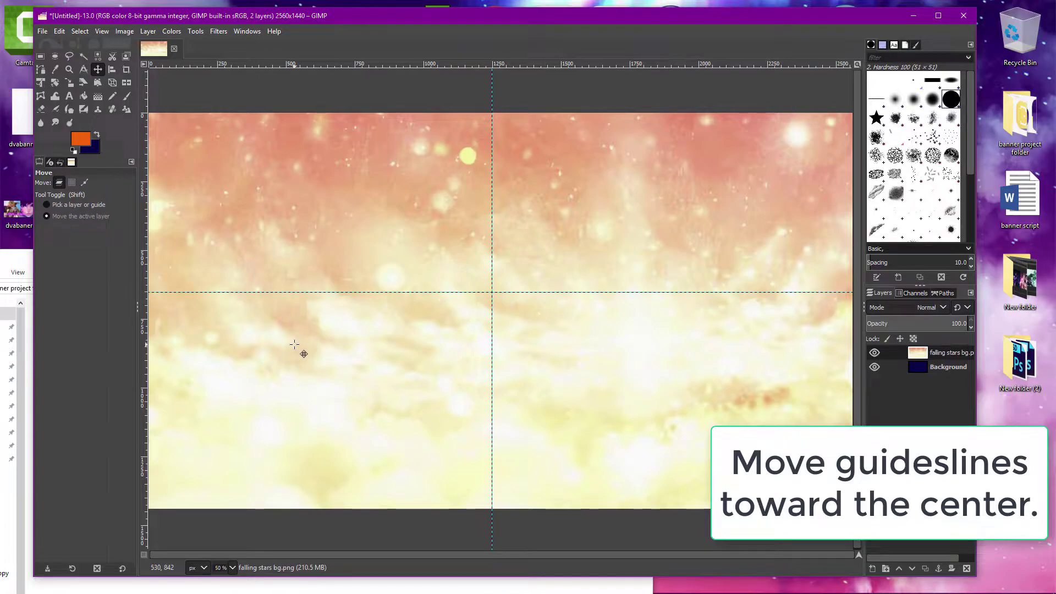
left_click_drag(492, 74, 493, 92)
left_click_drag(491, 295, 498, 302)
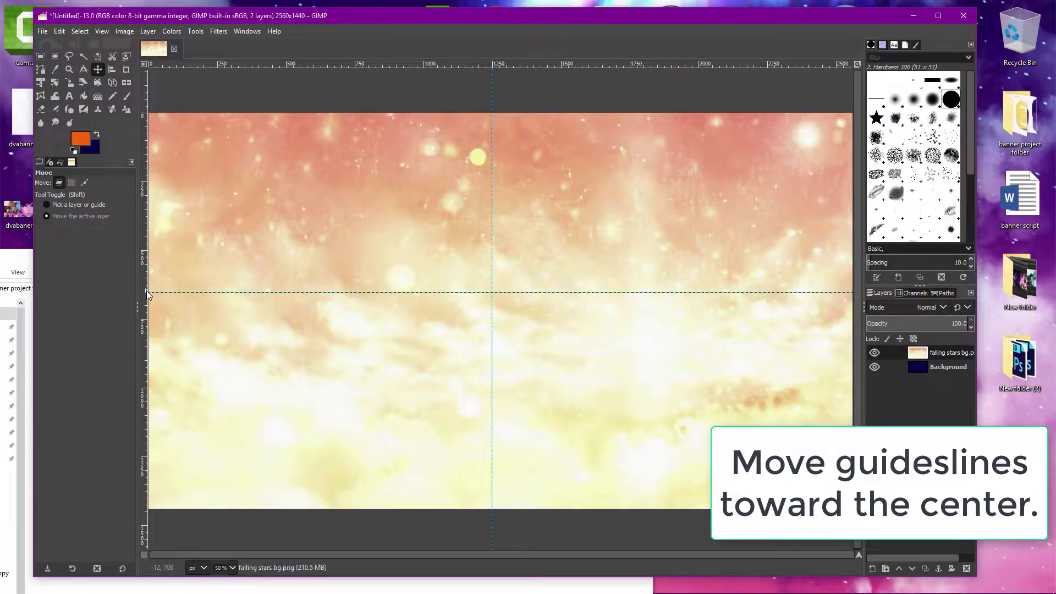
Switch to the banner project folder to browse its images
key("alt+Tab")
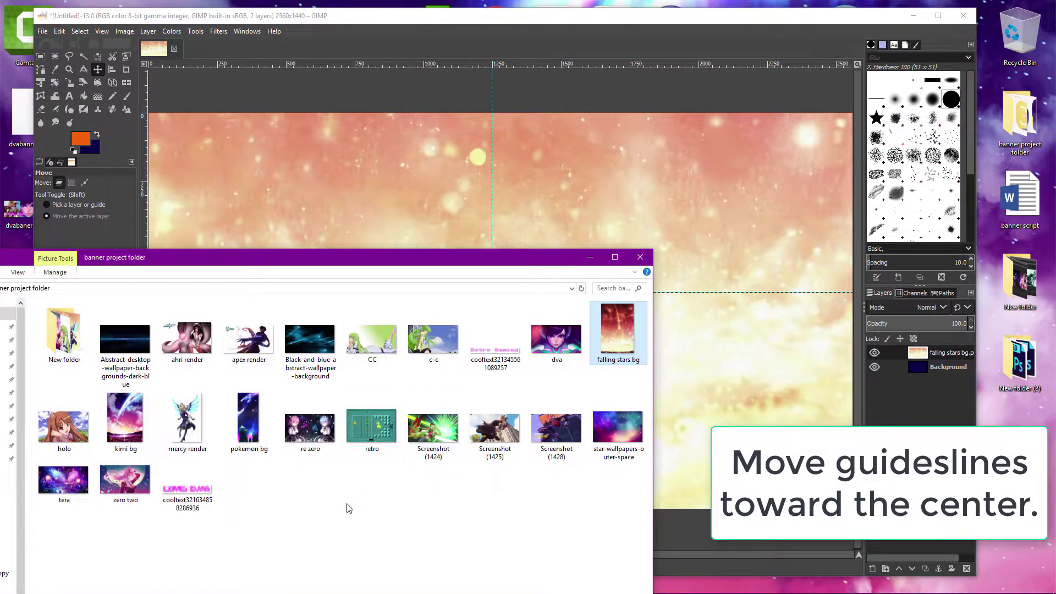
left_click(200, 404)
mouse_move(556, 230)
left_mouse_down()
mouse_move(544, 219)
mouse_move(476, 219)
mouse_move(571, 237)
mouse_move(556, 310)
left_mouse_up()
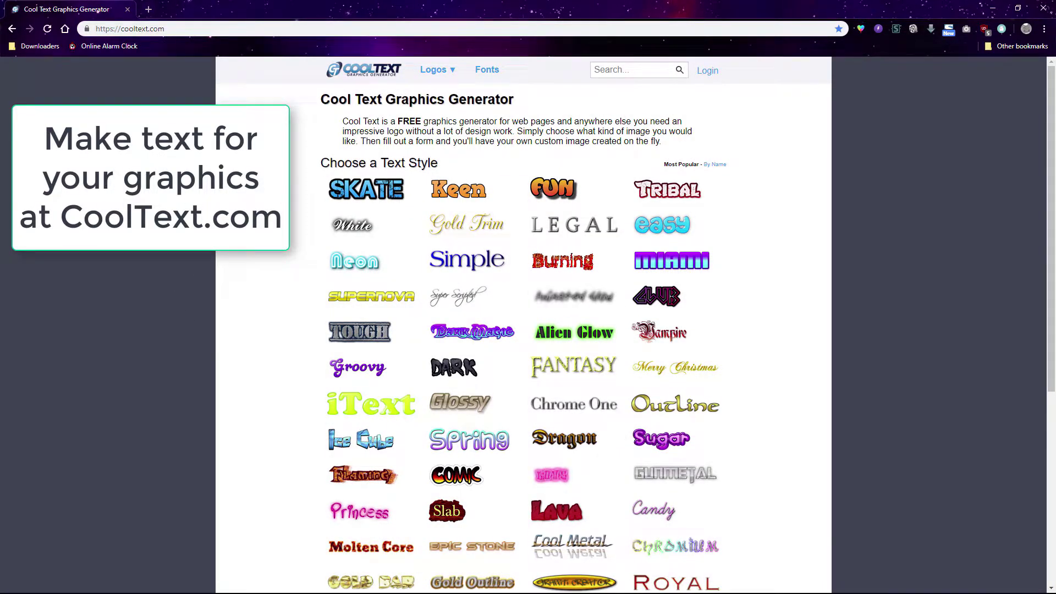
Start a Neon text design on CoolText and choose the Joystix font from the Pixel or Small category
left_click(369, 267)
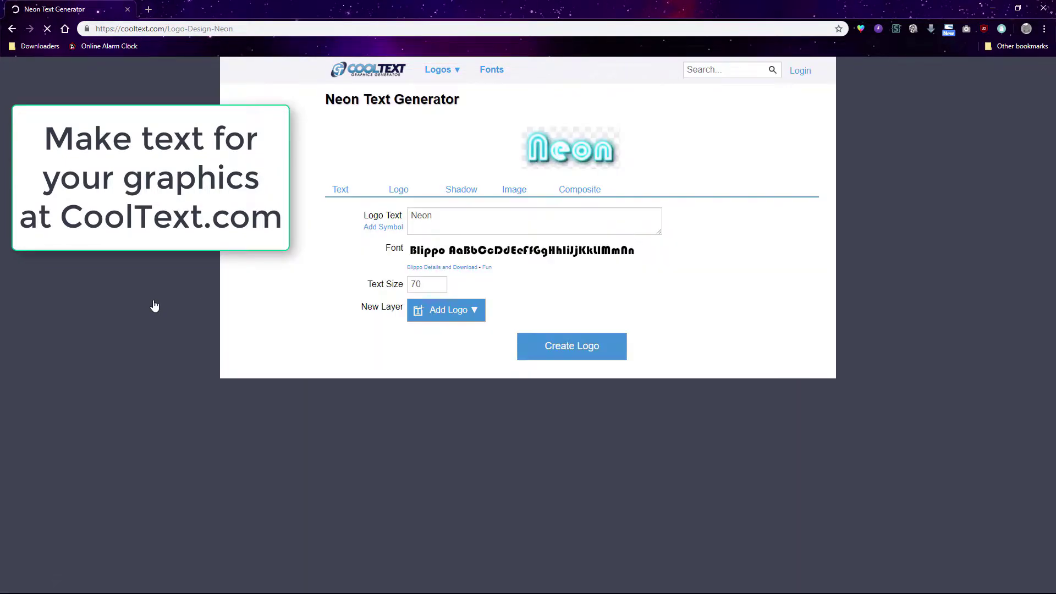
left_click(472, 256)
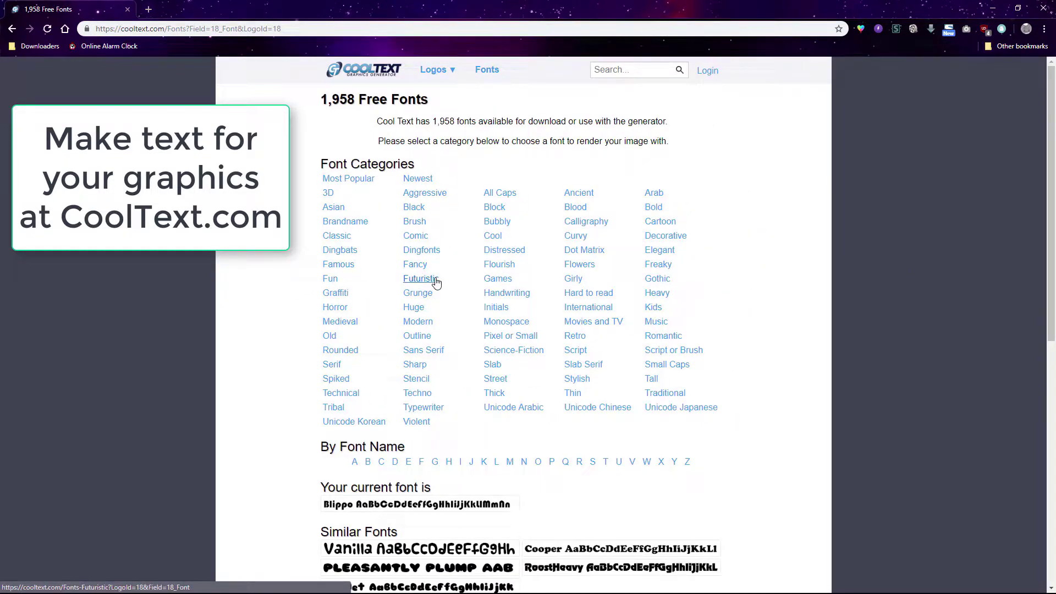
left_click(511, 338)
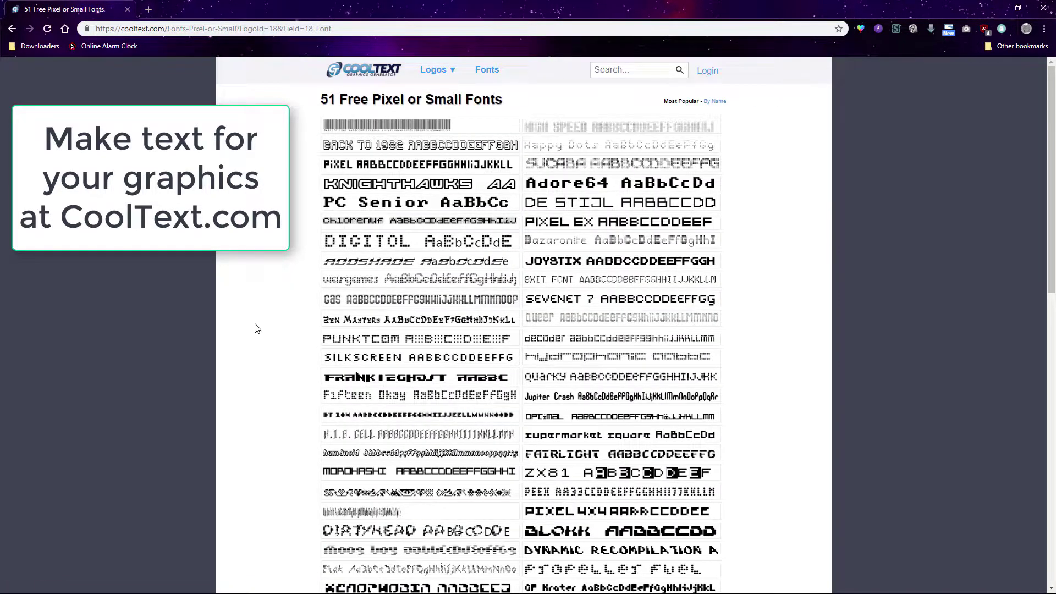
scroll(271, 325, "down", 1)
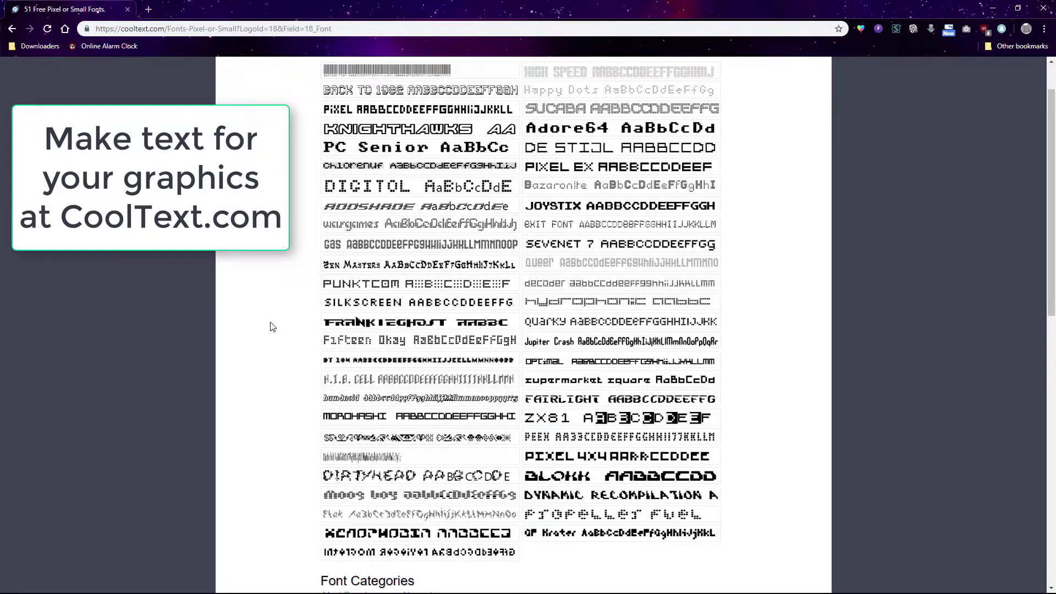
scroll(271, 326, "up", 1)
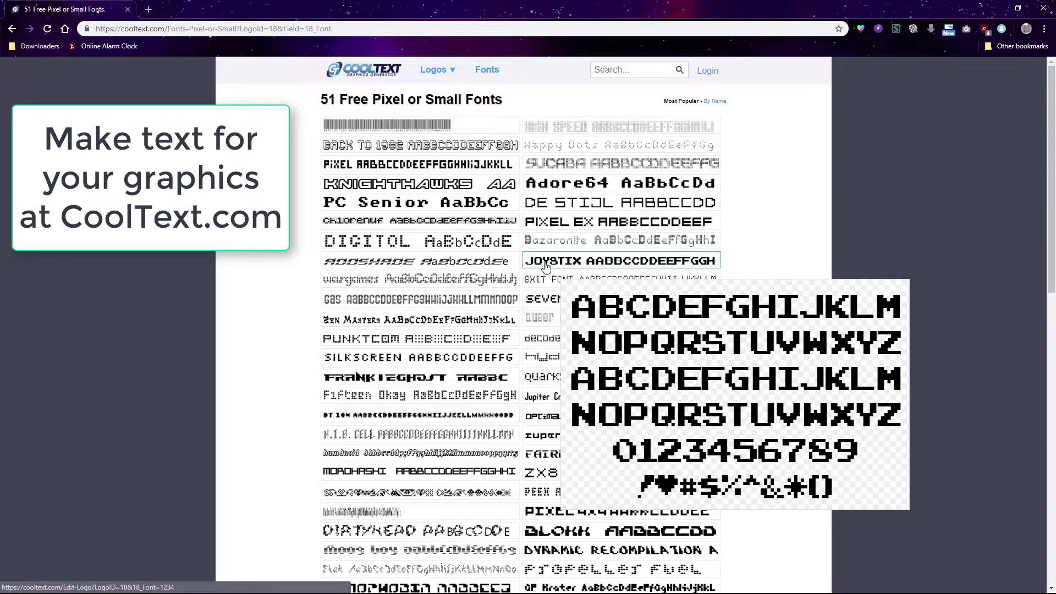
left_click(545, 266)
mouse_move(437, 257)
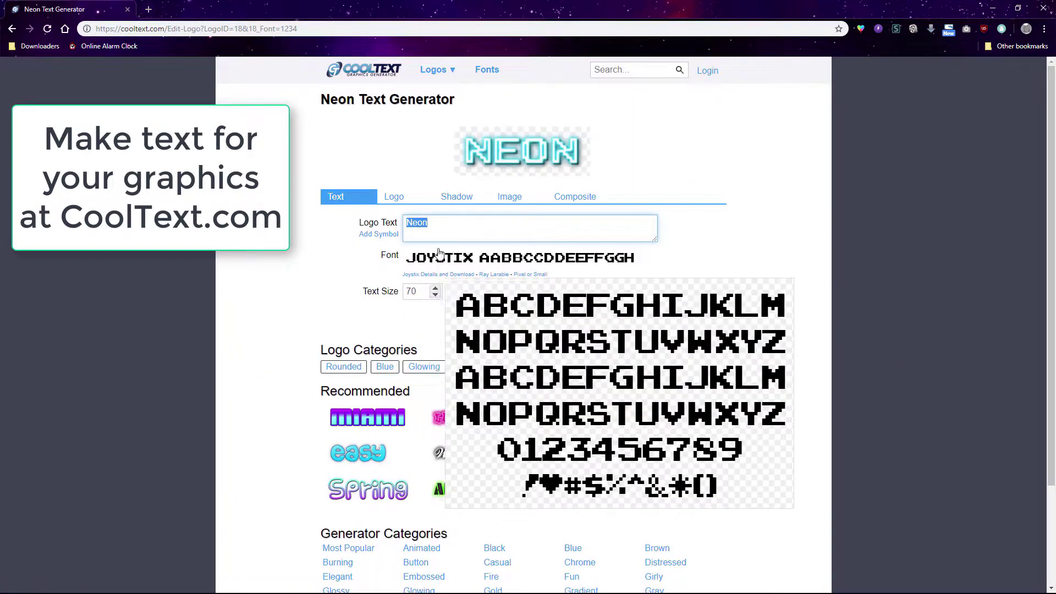
Set the Neon logo's glow color to purple #DE24FF and its shadow type to No Shadow
left_click(403, 203)
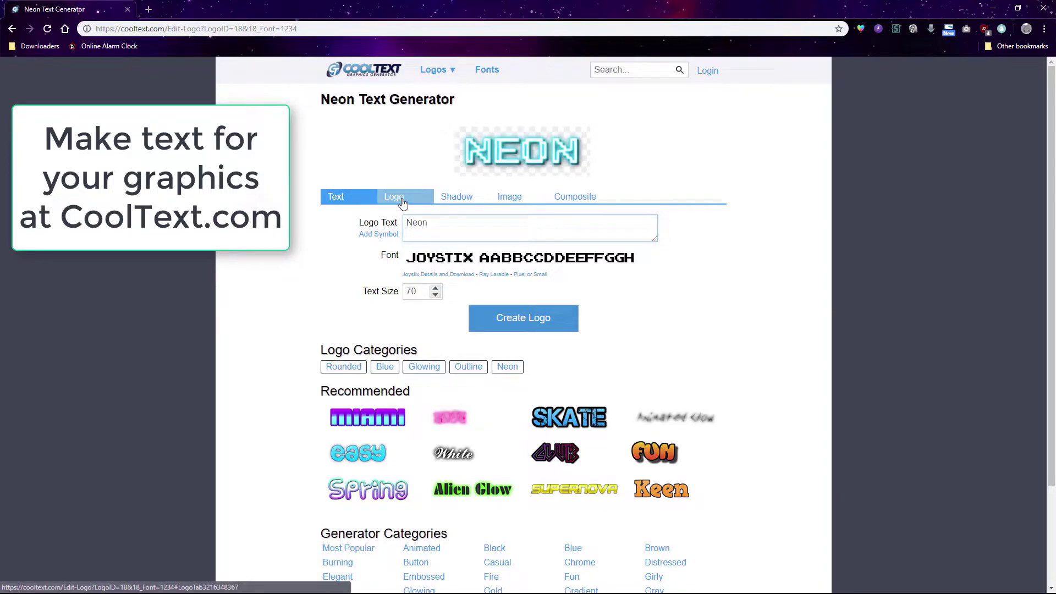
left_click(435, 222)
left_click(491, 244)
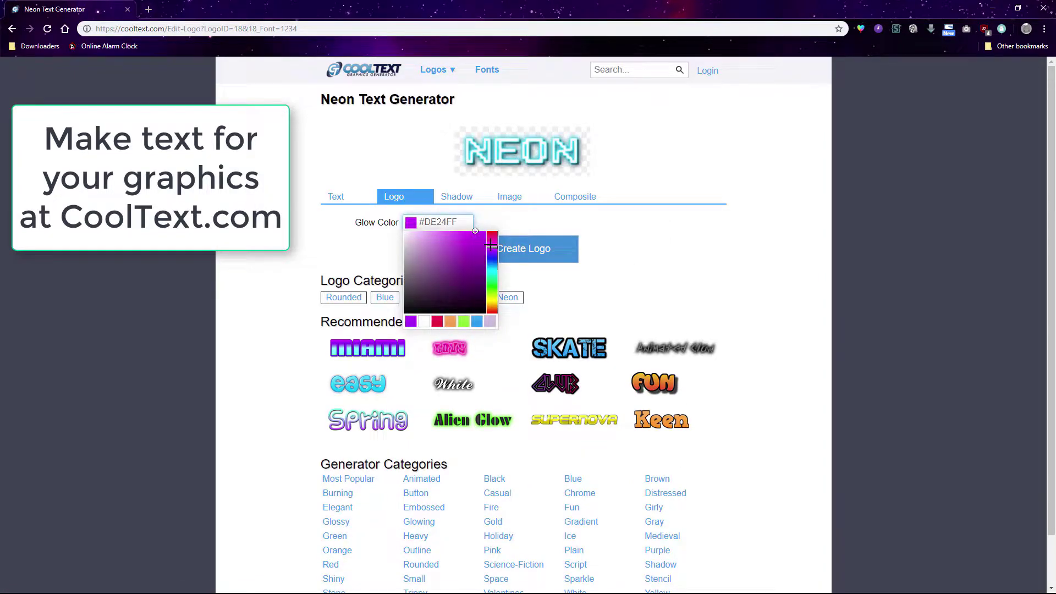
left_click(454, 204)
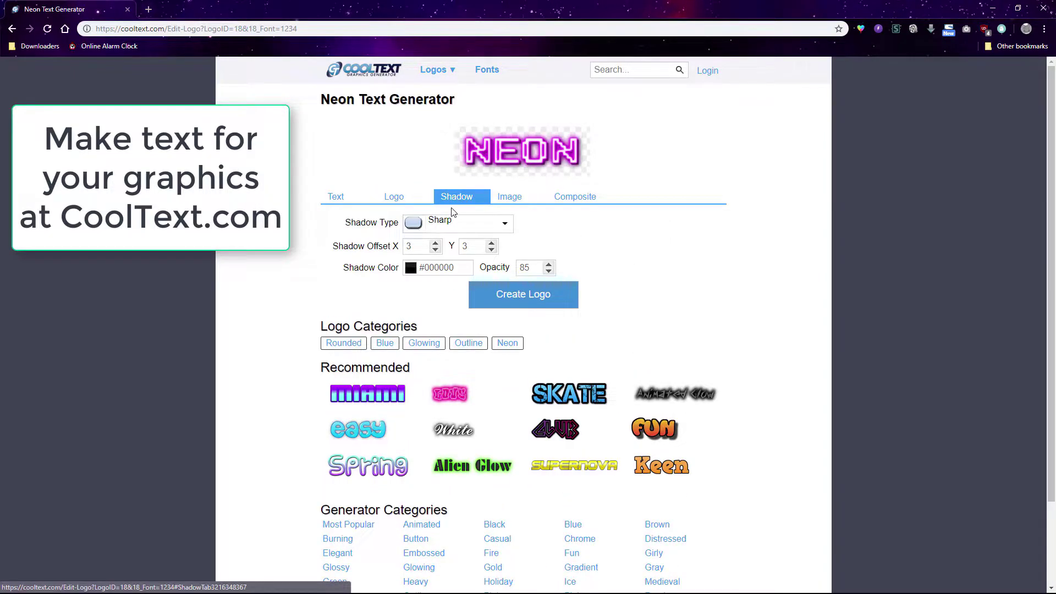
left_click(451, 224)
left_click(443, 237)
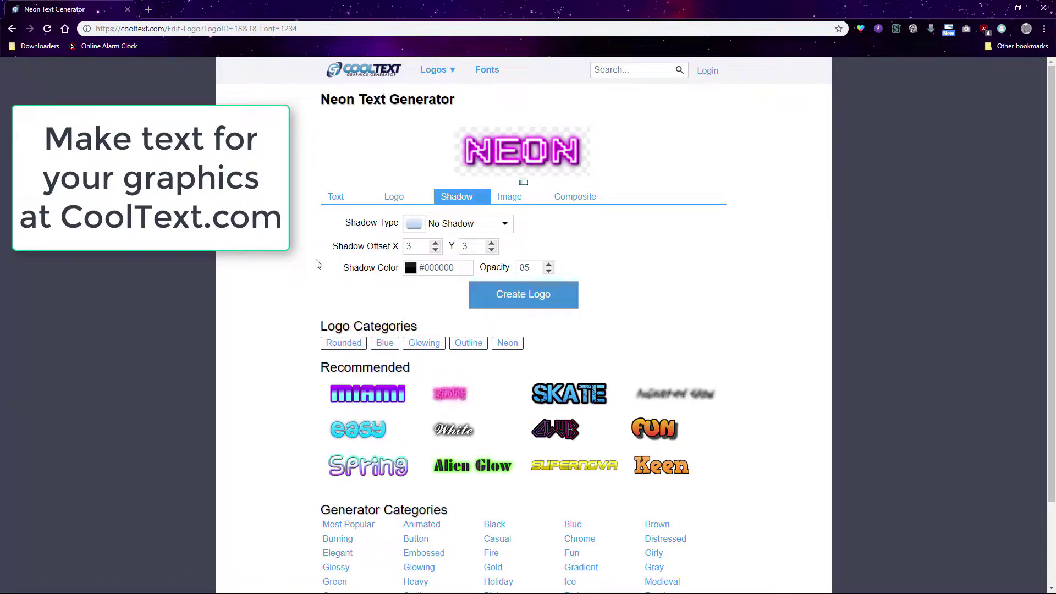
Replace the logo text with "Love, D.Va"
left_click(341, 196)
left_click_drag(441, 225, 371, 215)
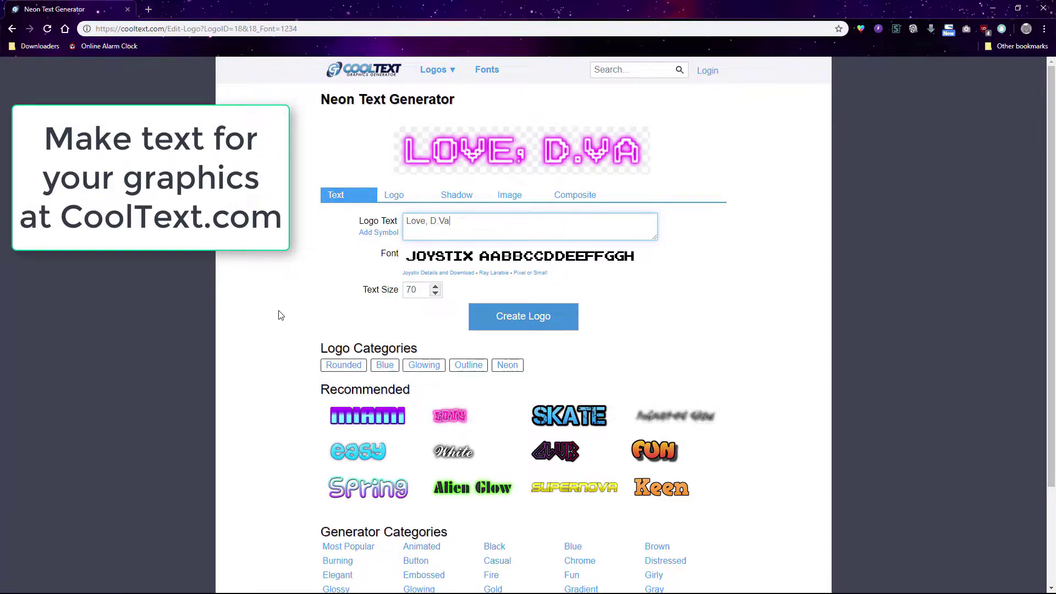
left_click(299, 295)
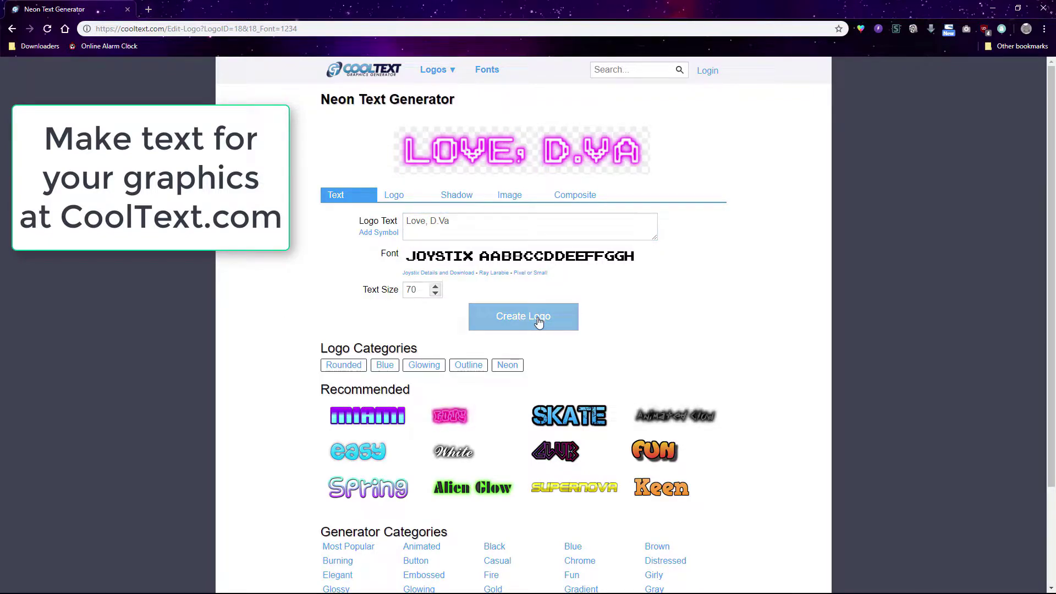
Set the logo's text size to 125 and generate the logo image
left_click(435, 293)
left_click(436, 292)
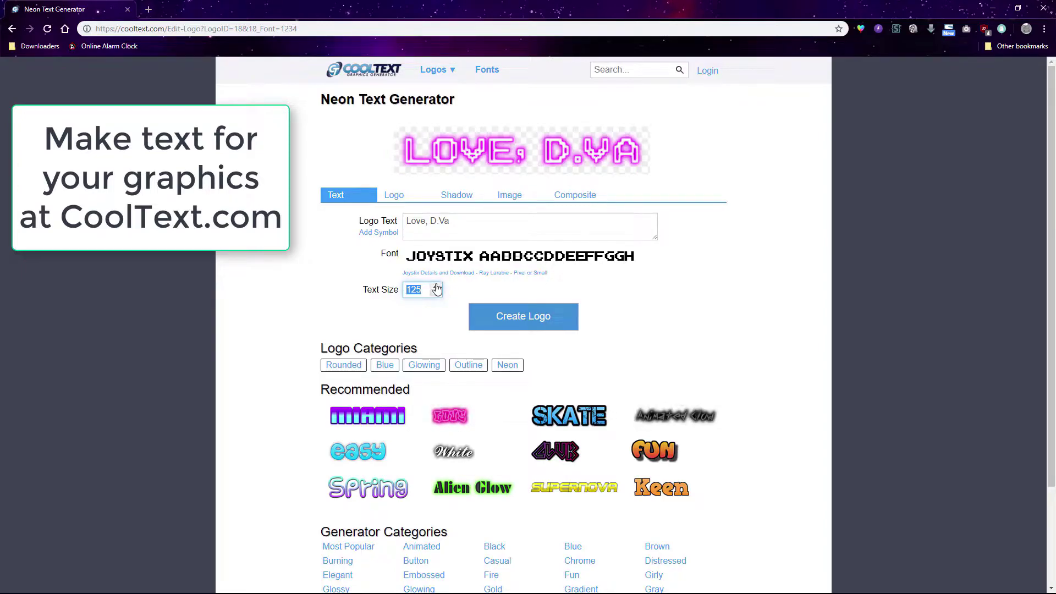
left_click(425, 328)
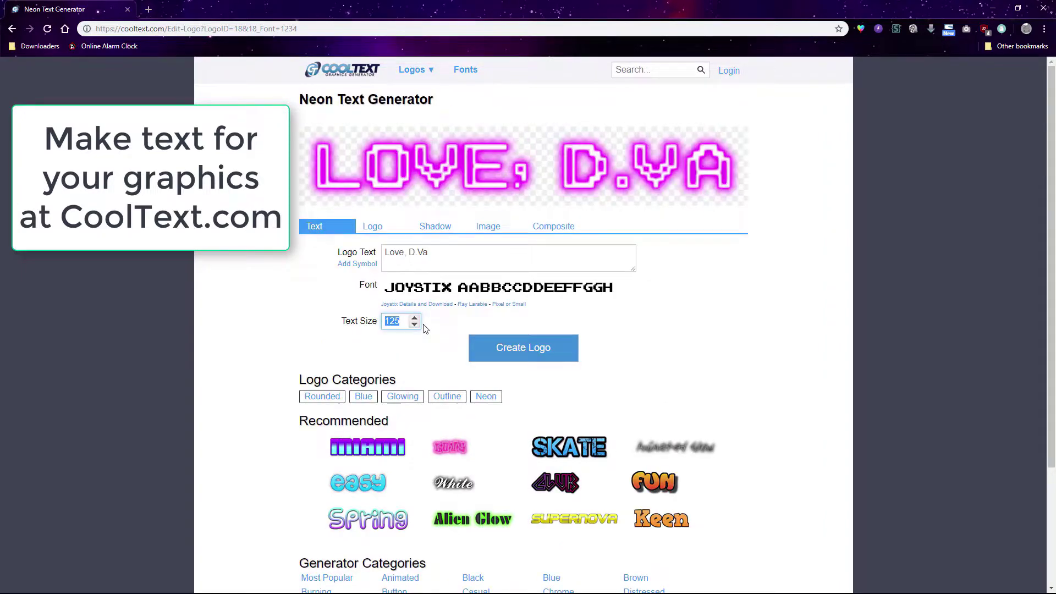
left_click(536, 360)
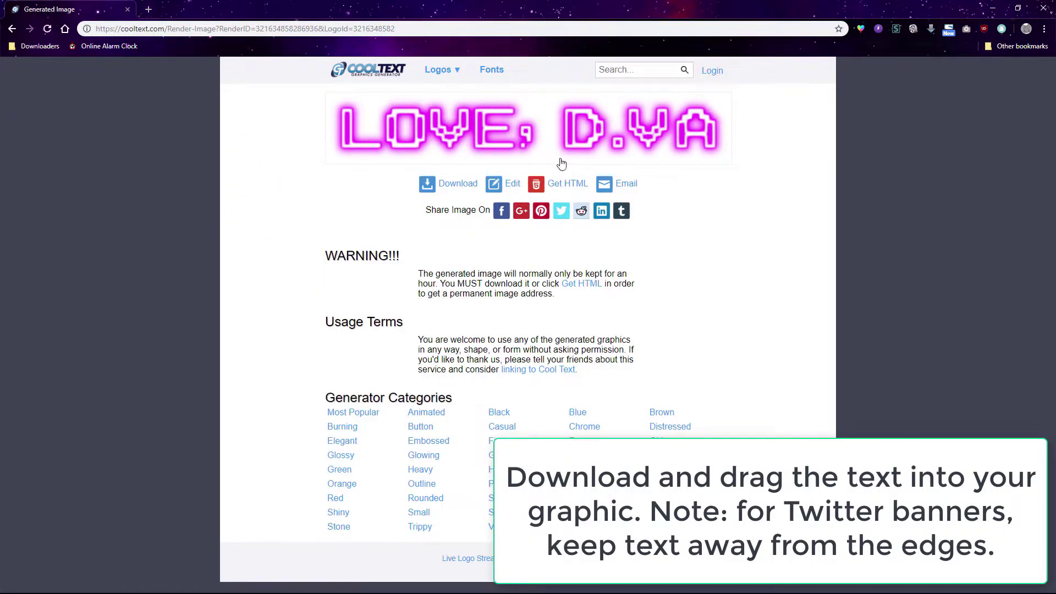
Switch to GIMP, add the downloaded "Love, D.Va" image to the Twitter banner as a layer, and move it to the banner's upper-right corner
left_click(711, 139)
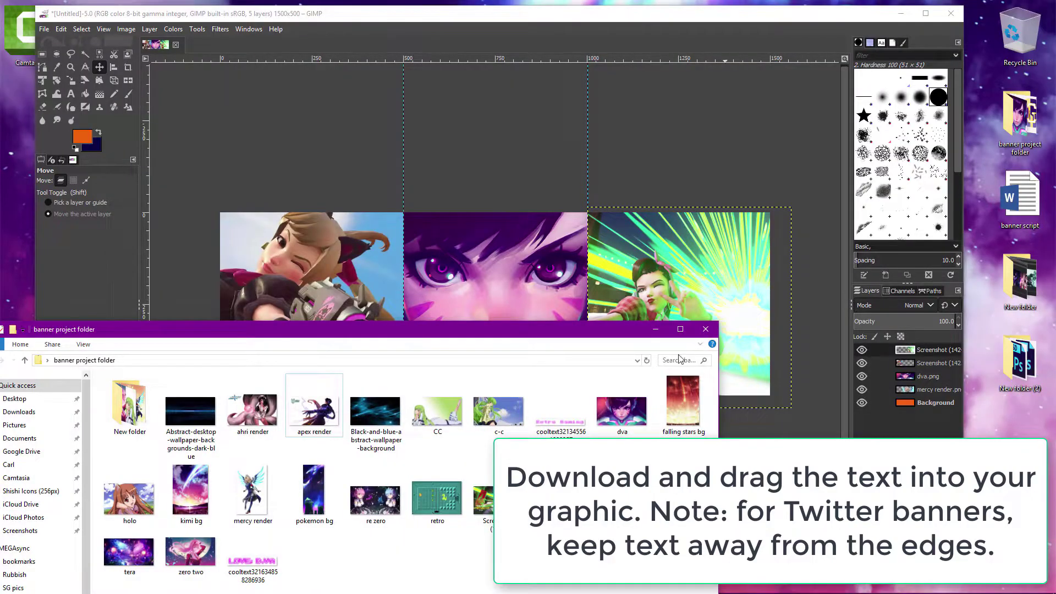
left_click_drag(248, 569, 535, 268)
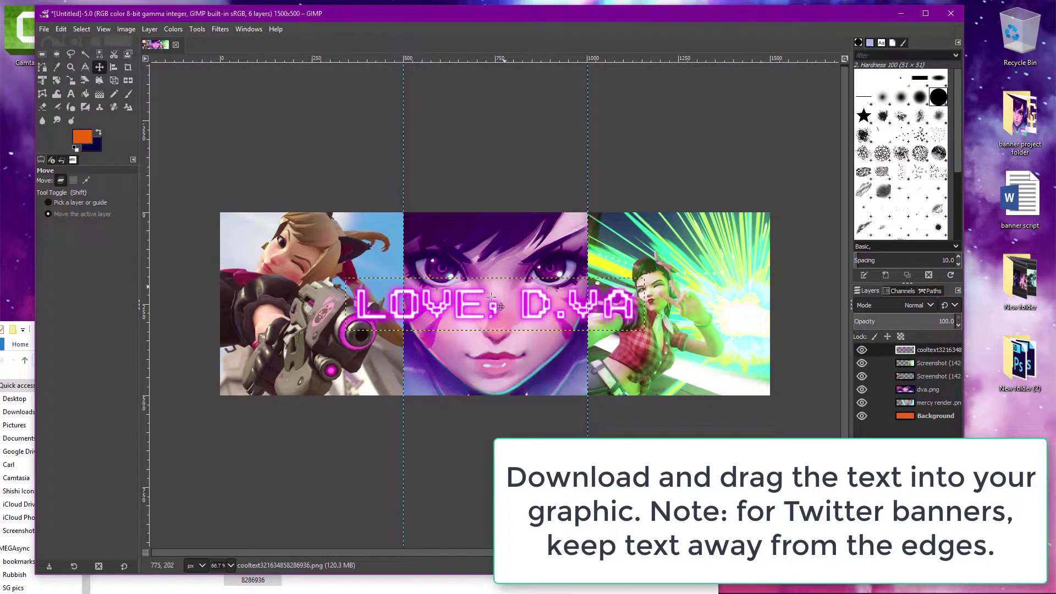
left_click_drag(494, 312, 622, 245)
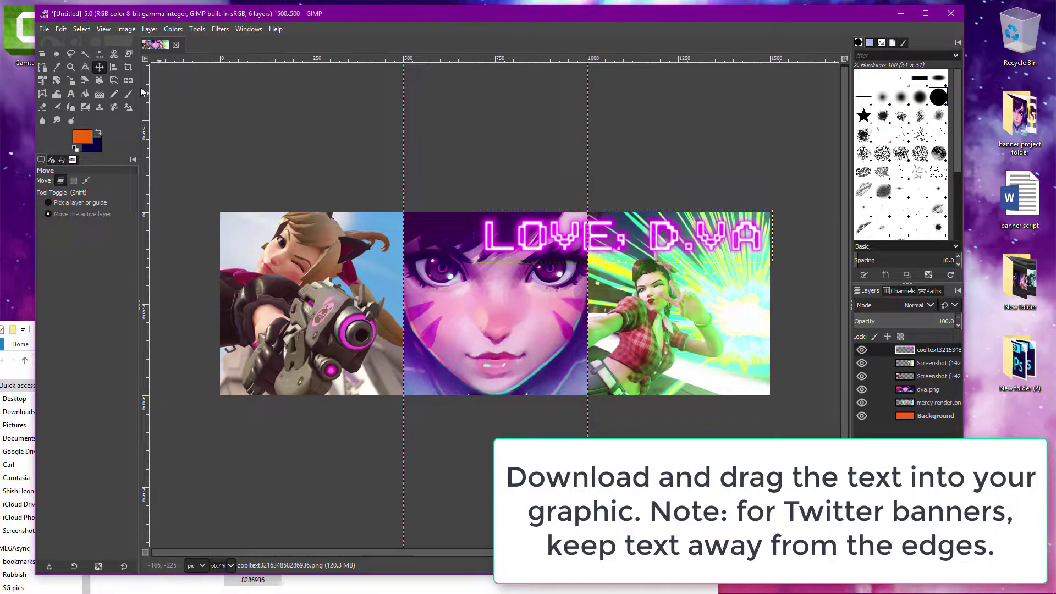
Scale the "Love, D.Va" text layer down to about 600 px wide
left_click(63, 31)
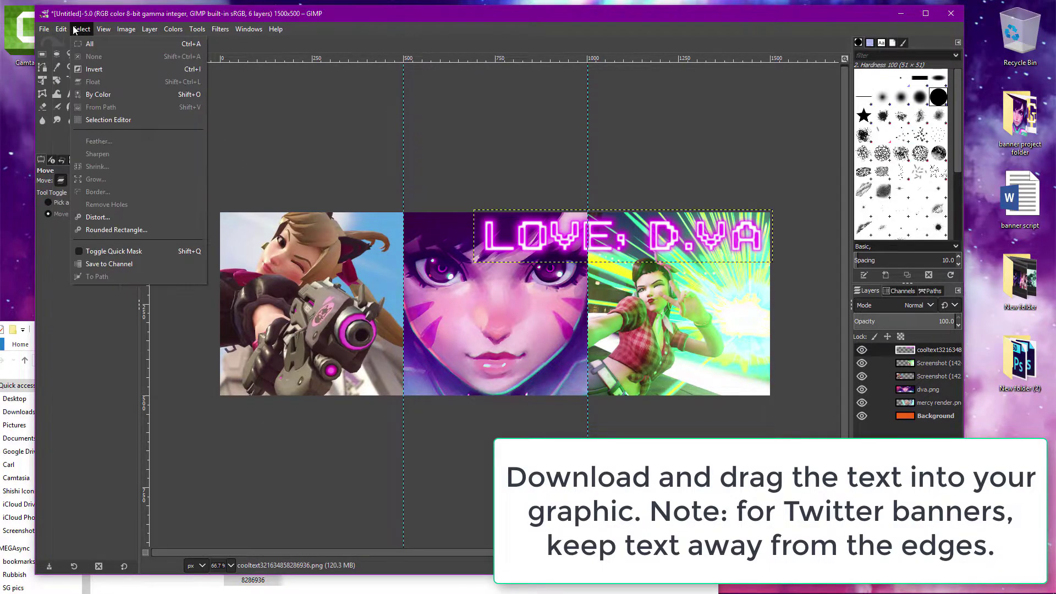
left_click(70, 18)
left_click(70, 80)
left_click_drag(474, 257, 552, 248)
Move the "Love, D.Va" text layer to the banner's lower-left area, slightly inside the edges, and minimize the project folder
left_click(99, 67)
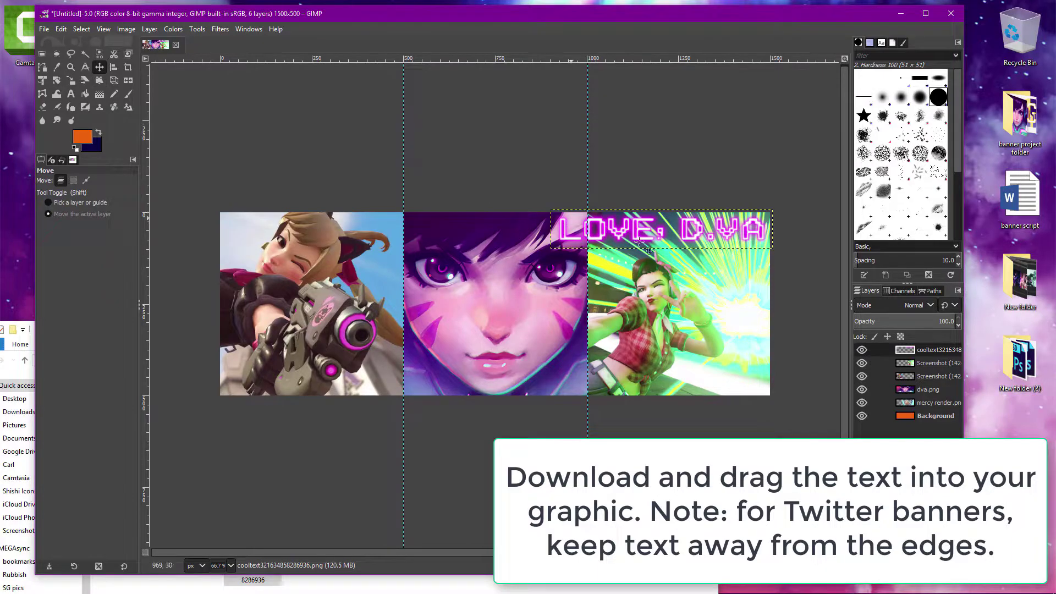
left_click_drag(727, 234, 415, 366)
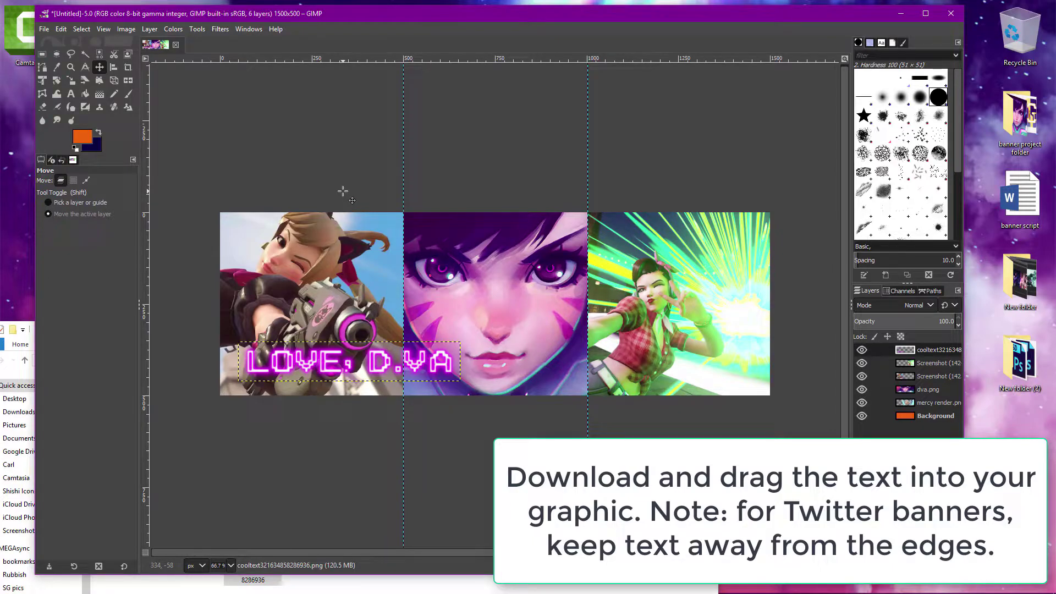
left_click_drag(347, 18, 374, 18)
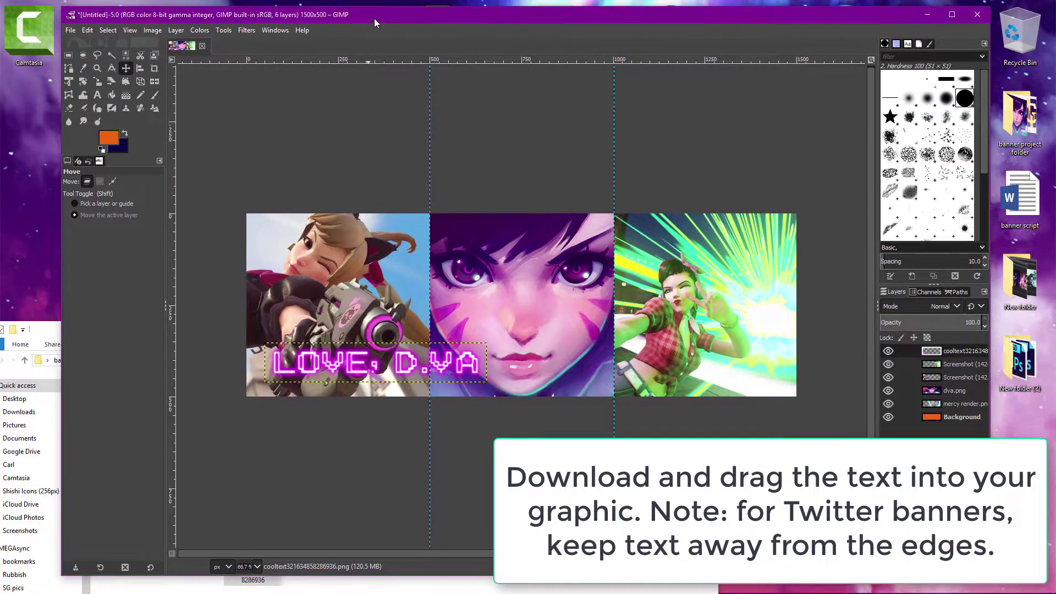
left_click(54, 332)
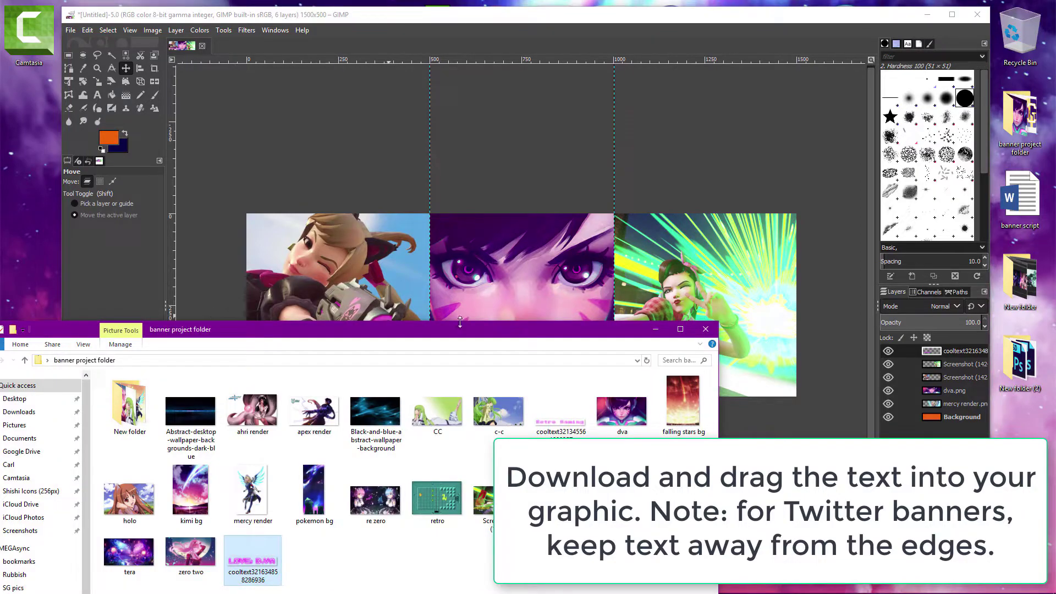
left_click(655, 332)
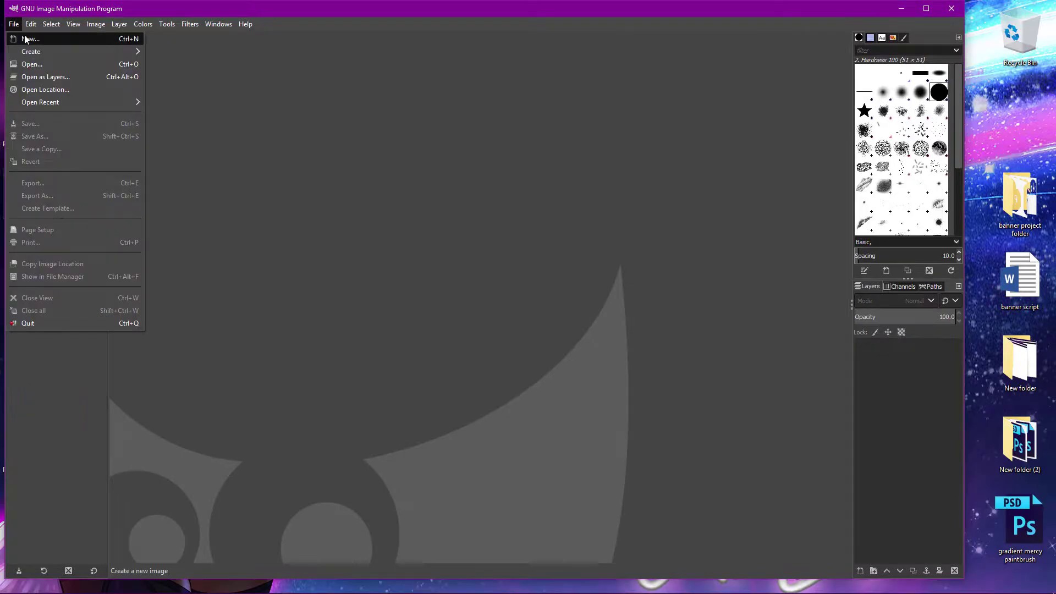
Create a new image 1200 px wide and 480 px high
left_click(25, 34)
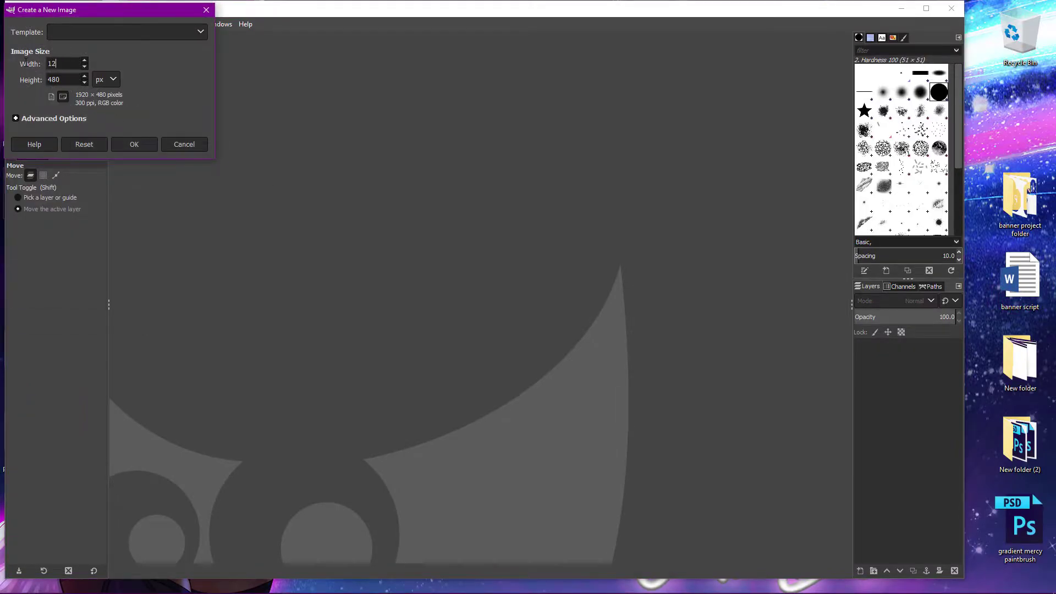
type("00")
left_click(134, 143)
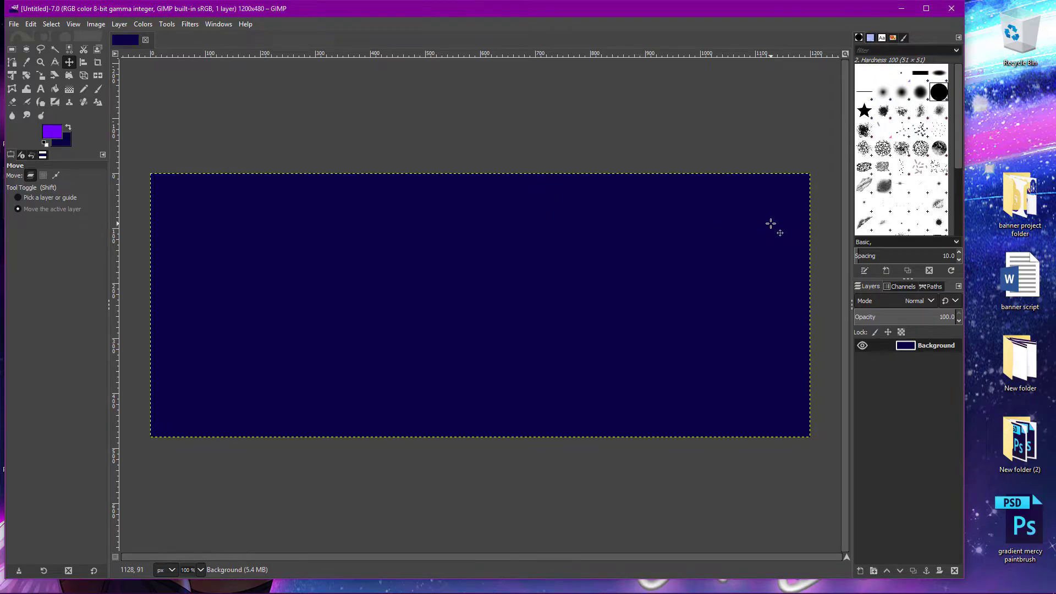
Set the foreground color to purple 9300ff and bucket-fill the new image's background with it
left_click(55, 88)
left_click(55, 132)
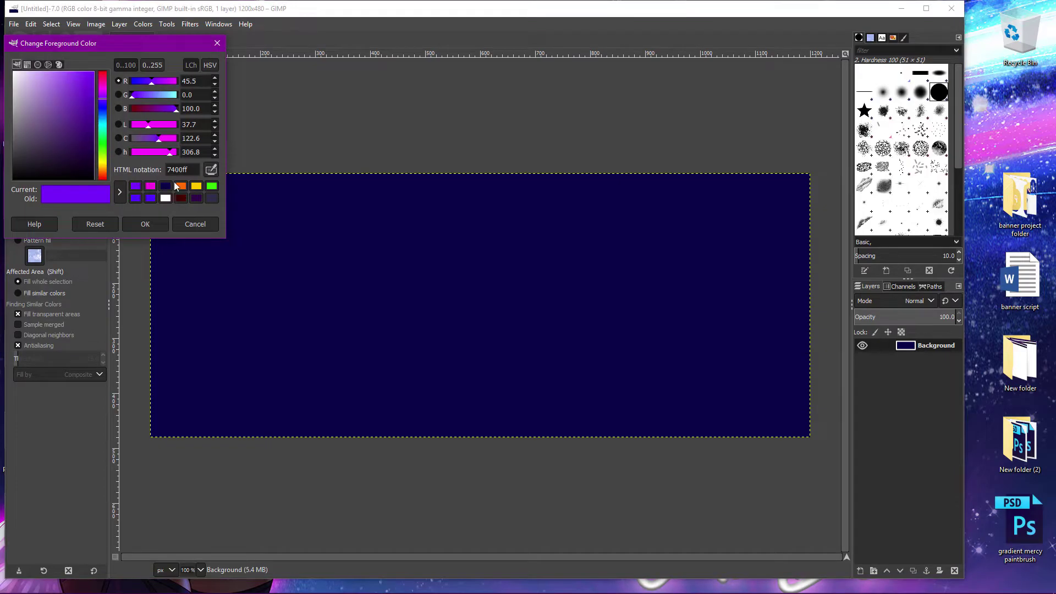
left_click_drag(102, 100, 102, 96)
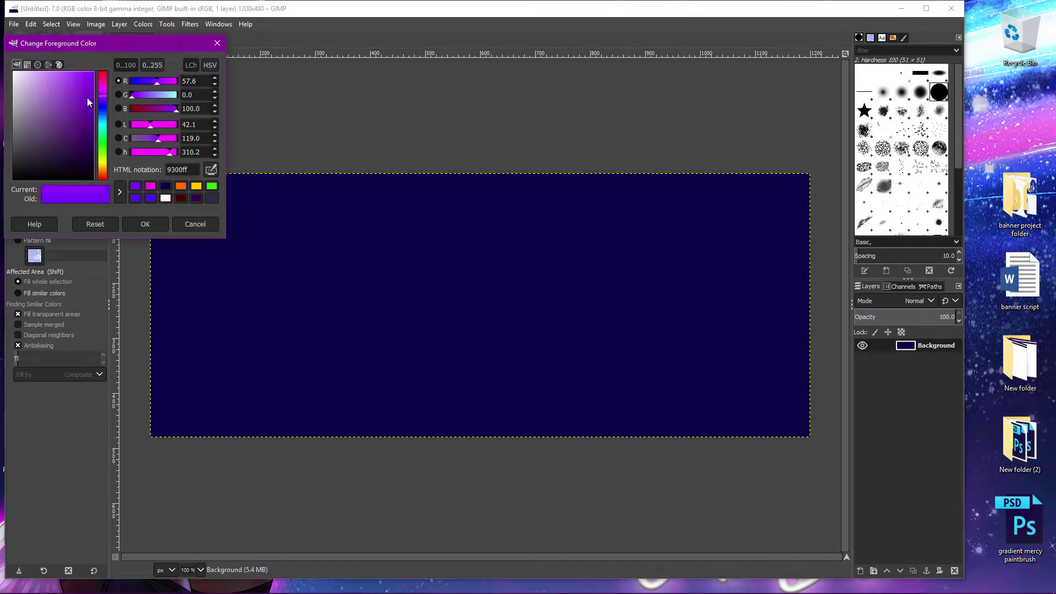
left_click(144, 224)
left_click(280, 304)
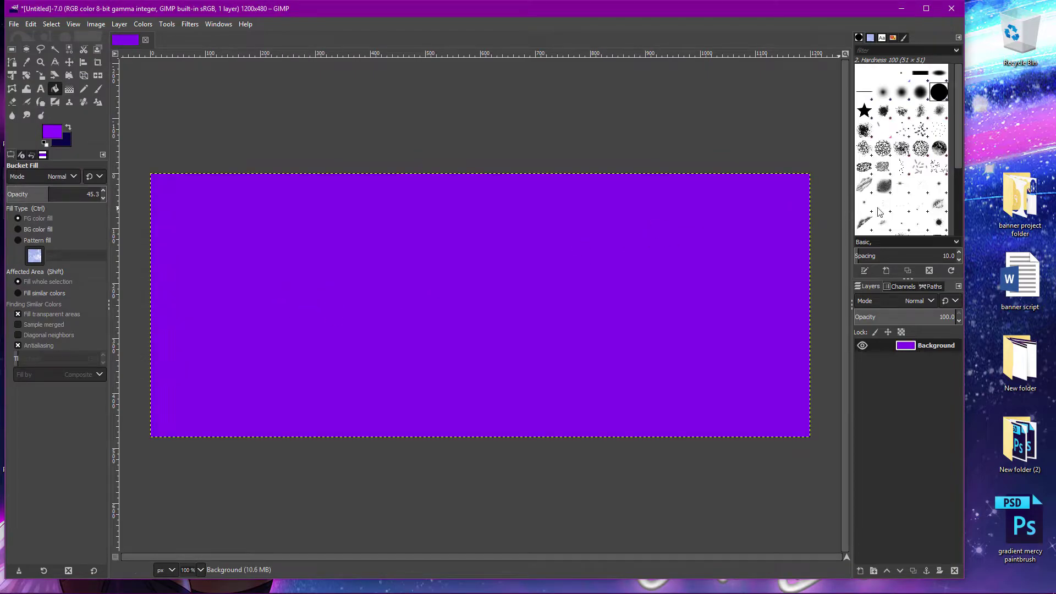
Add the full-body D.Va render from the banner project folder as a layer and move it to the canvas's right half
double_click(1020, 203)
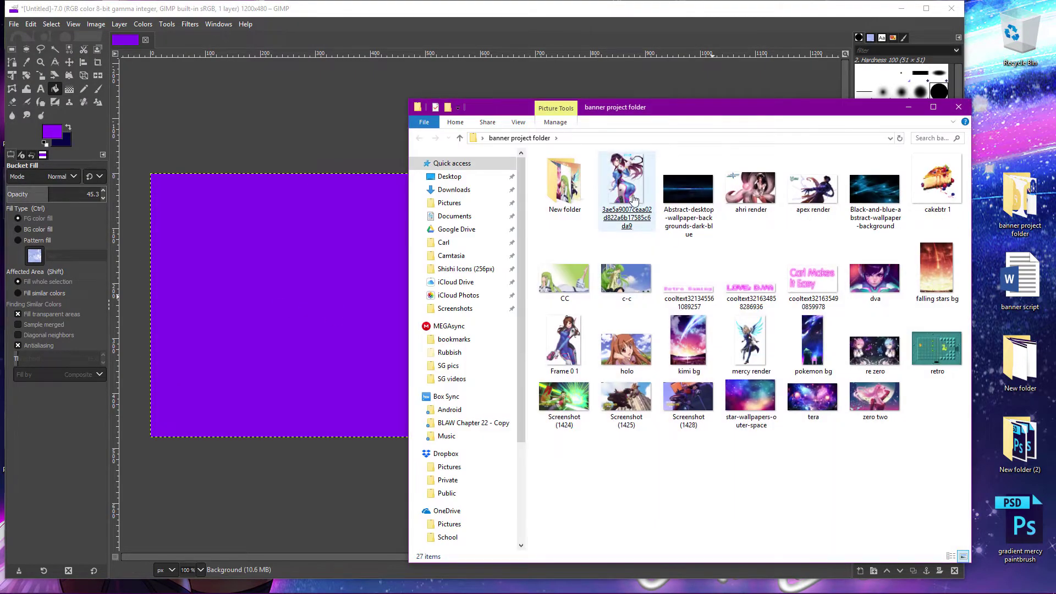
left_click_drag(633, 199, 303, 286)
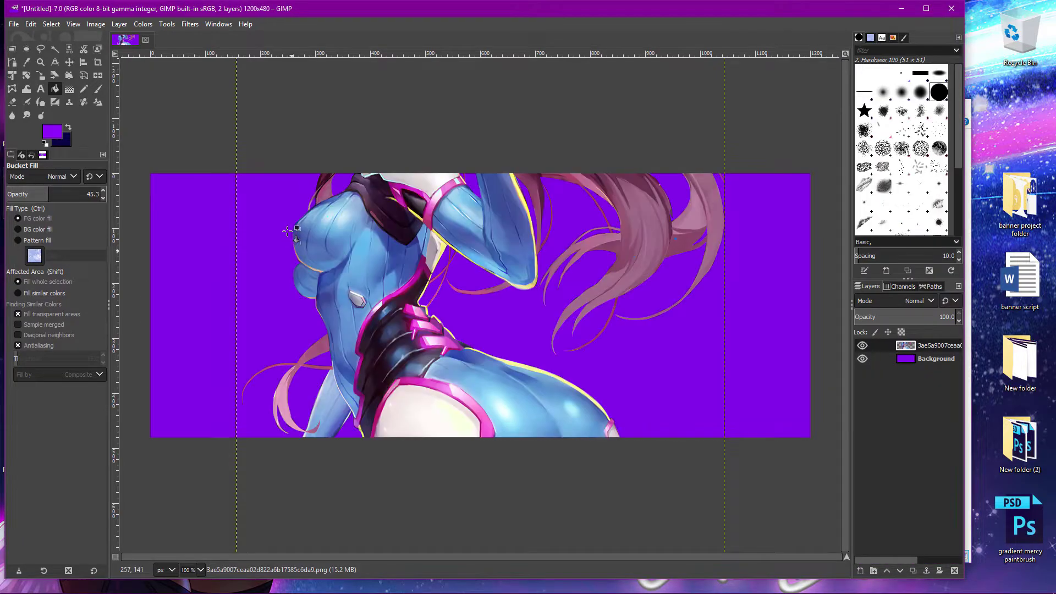
left_click(70, 61)
left_click_drag(306, 188, 550, 286)
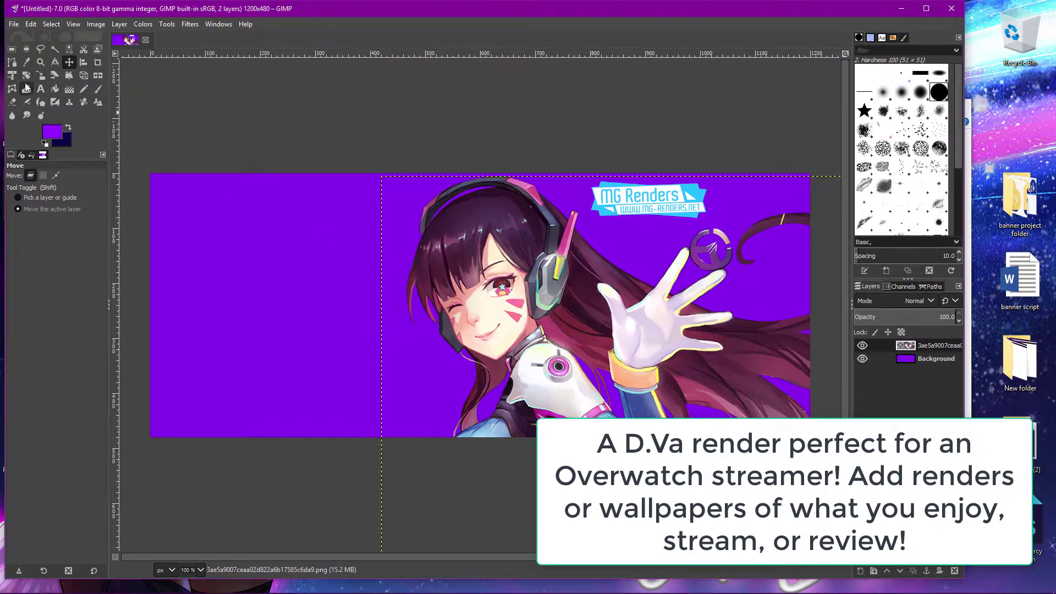
Erase the MG Renders watermark above the character's hand on the D.Va render layer
left_click(12, 102)
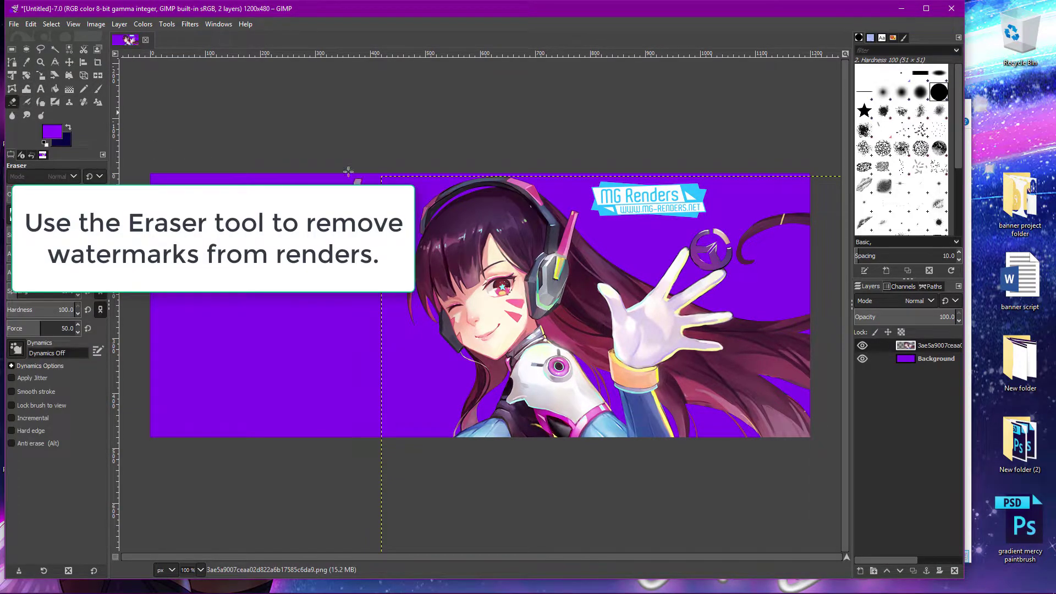
left_click(622, 174)
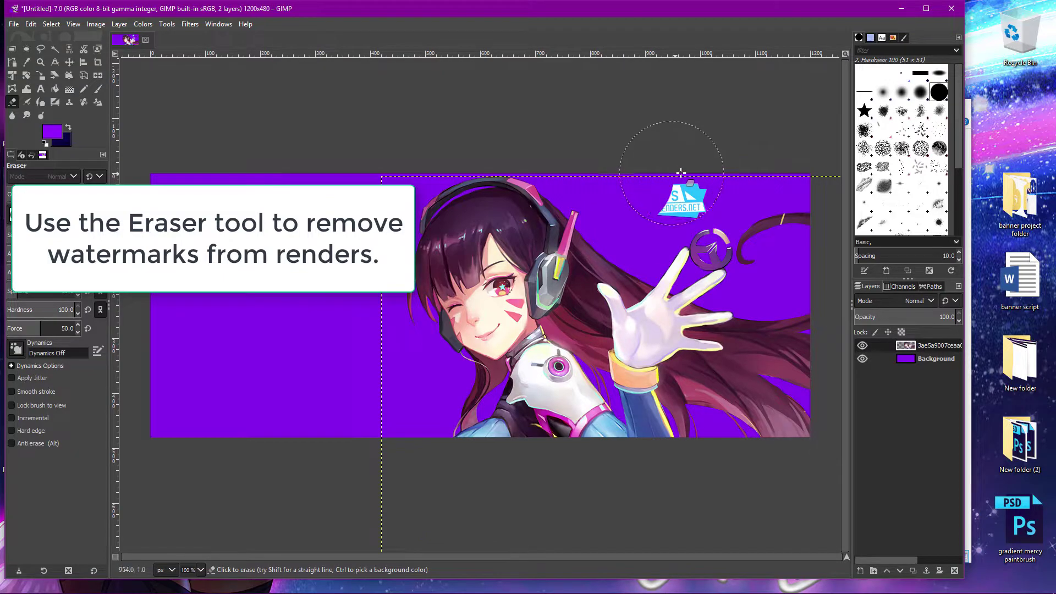
left_click(681, 173)
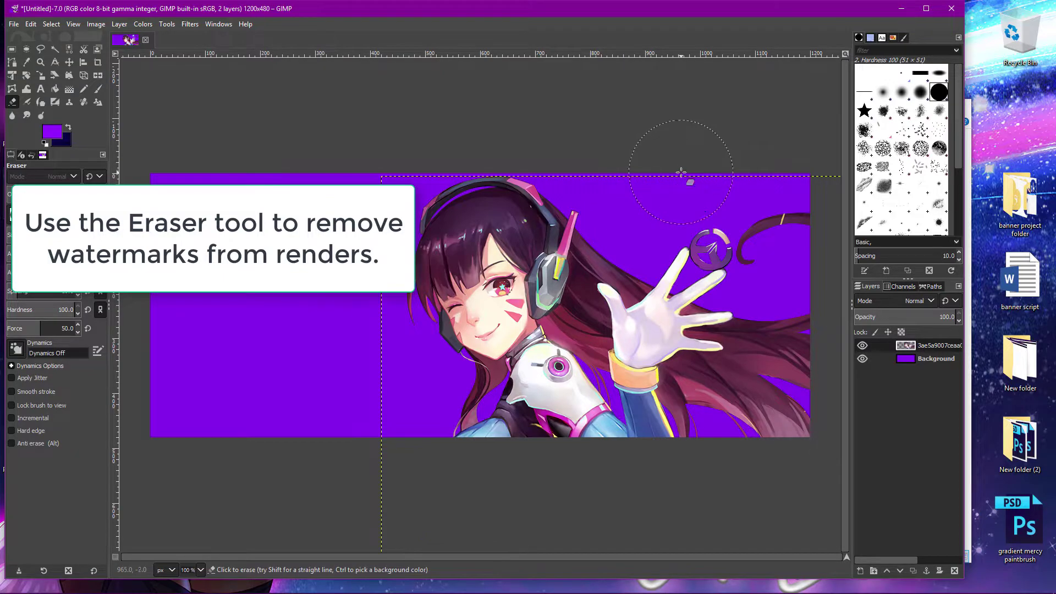
Scale the D.Va render layer to 600 px wide with its aspect ratio kept, and move it to the canvas's right edge
left_click(41, 75)
left_click(625, 532)
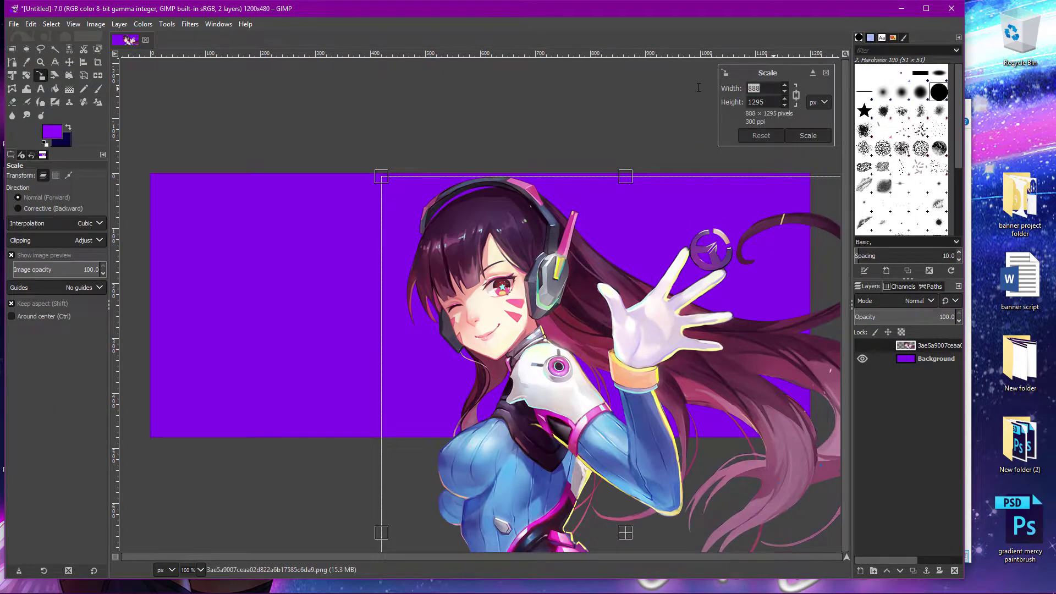
type("600")
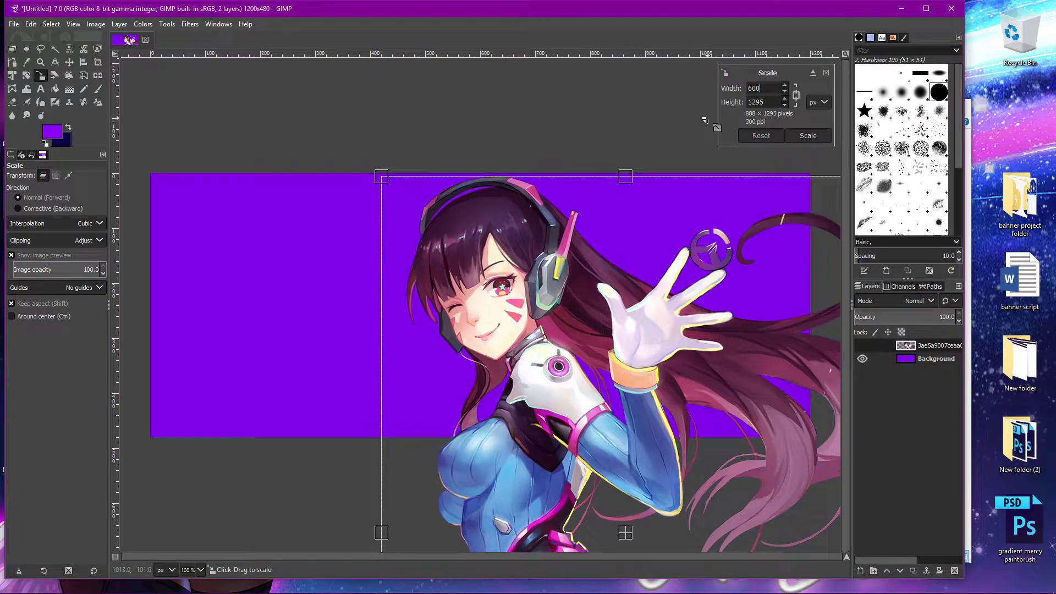
left_click(807, 136)
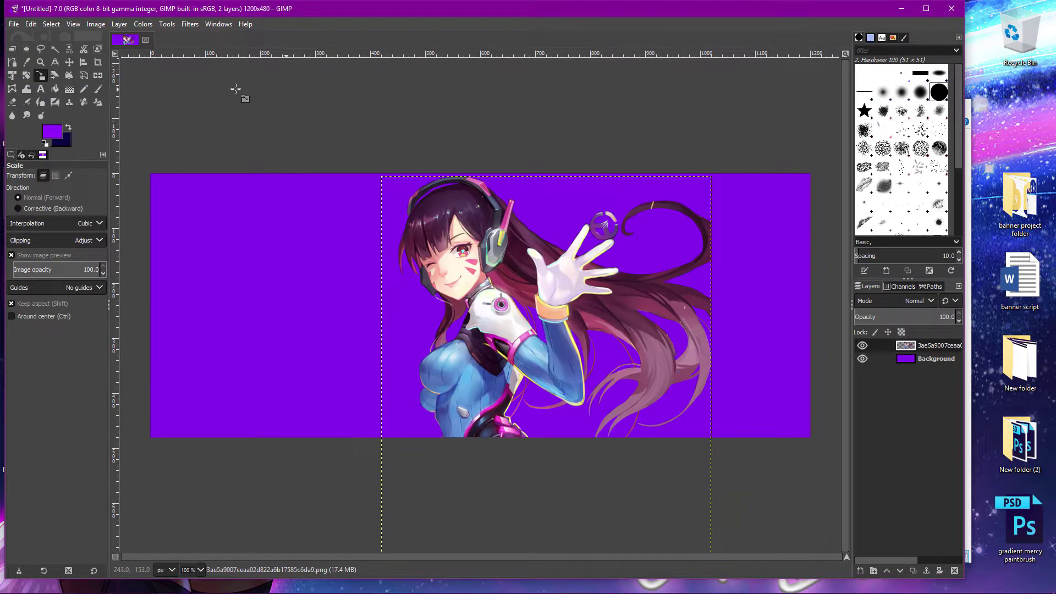
left_click(69, 62)
left_click_drag(361, 157, 470, 158)
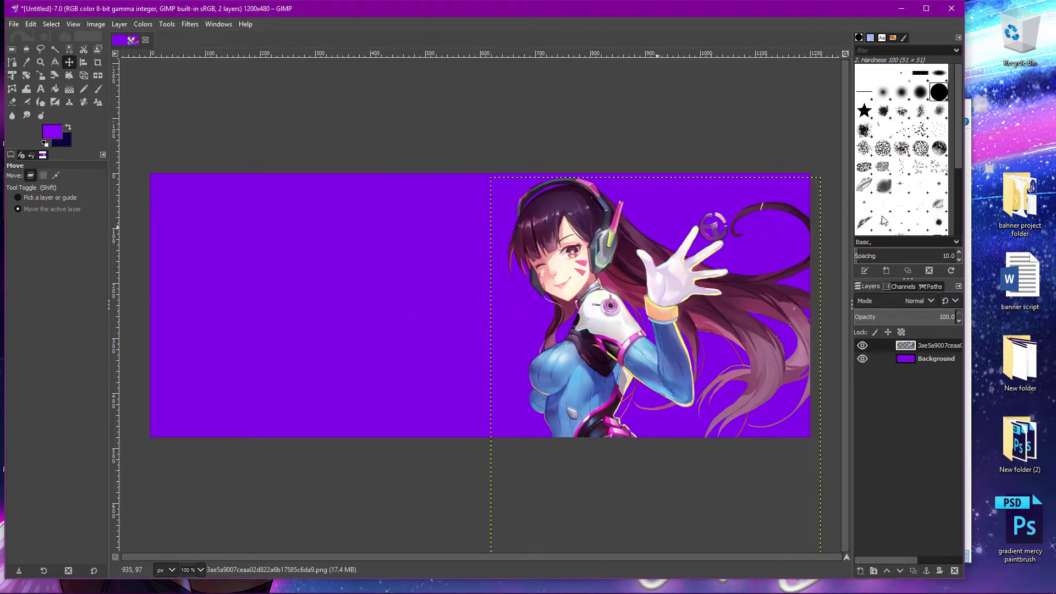
Add the "Love; D.Va" lettering from the banner project folder as a layer and move it to the canvas's upper-left corner
double_click(1018, 206)
left_click_drag(753, 290, 267, 250)
left_click_drag(337, 290, 231, 195)
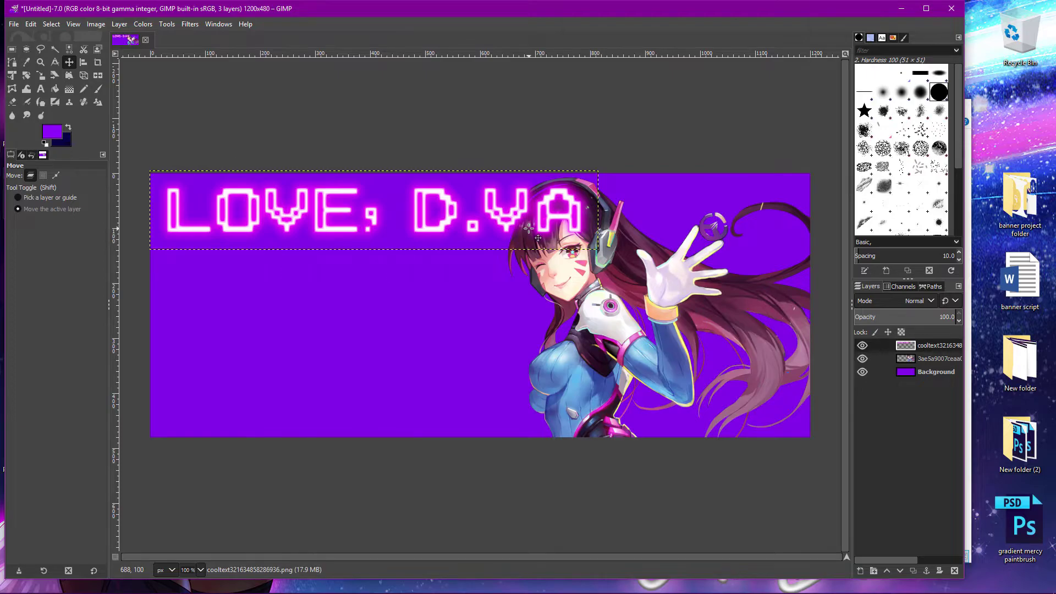
Scale the "Love; D.Va" lettering down to about 660 px wide so it fits beside the character
left_click(41, 75)
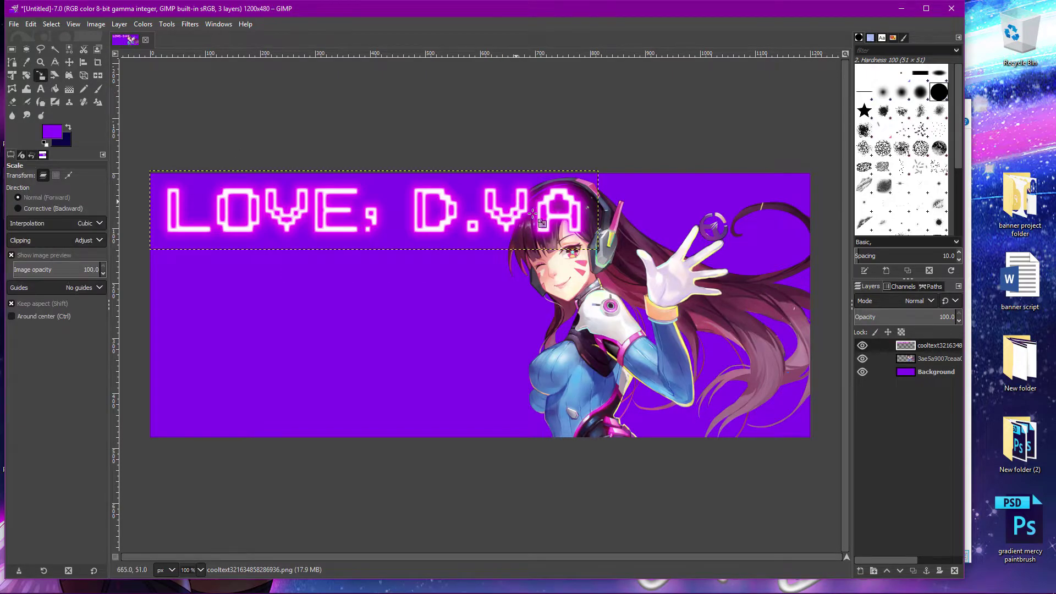
left_click(541, 222)
left_click(785, 92)
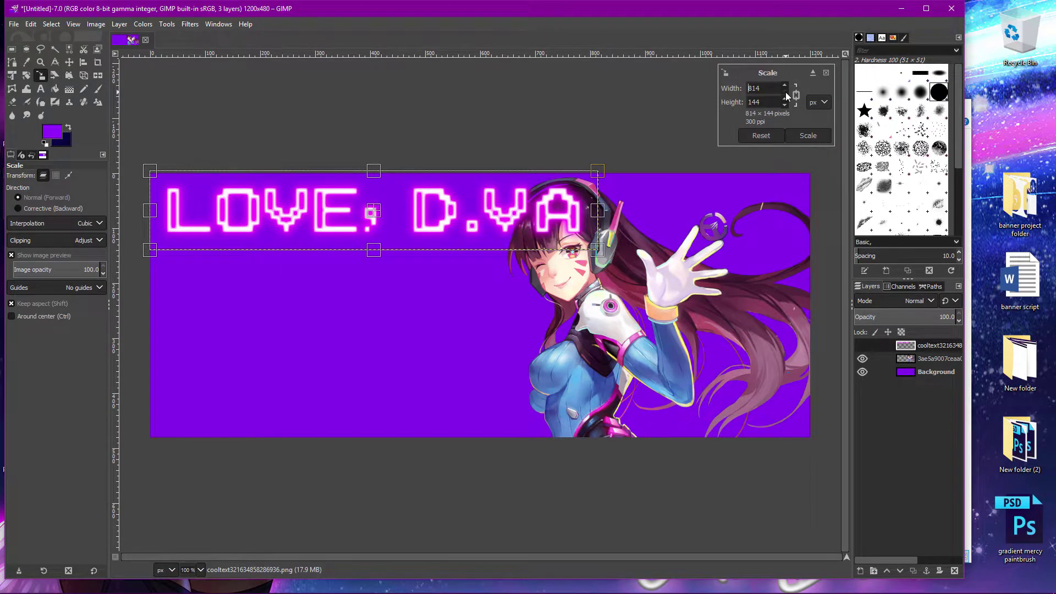
left_click(806, 135)
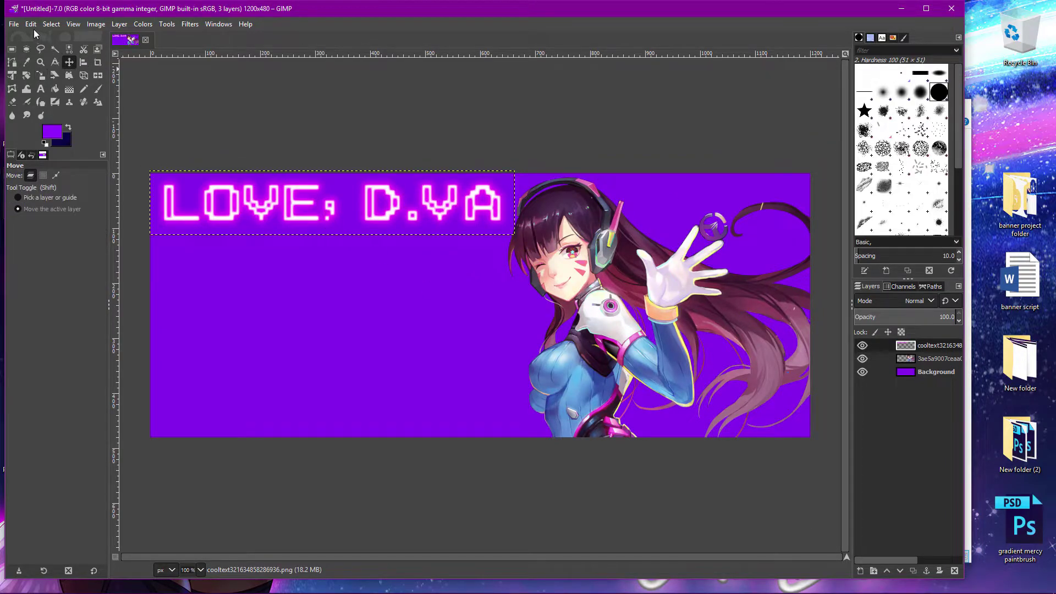
Save a copy of the 1500 × 500 Twitter banner project to the Desktop as dvabanner.xcf
left_click(13, 24)
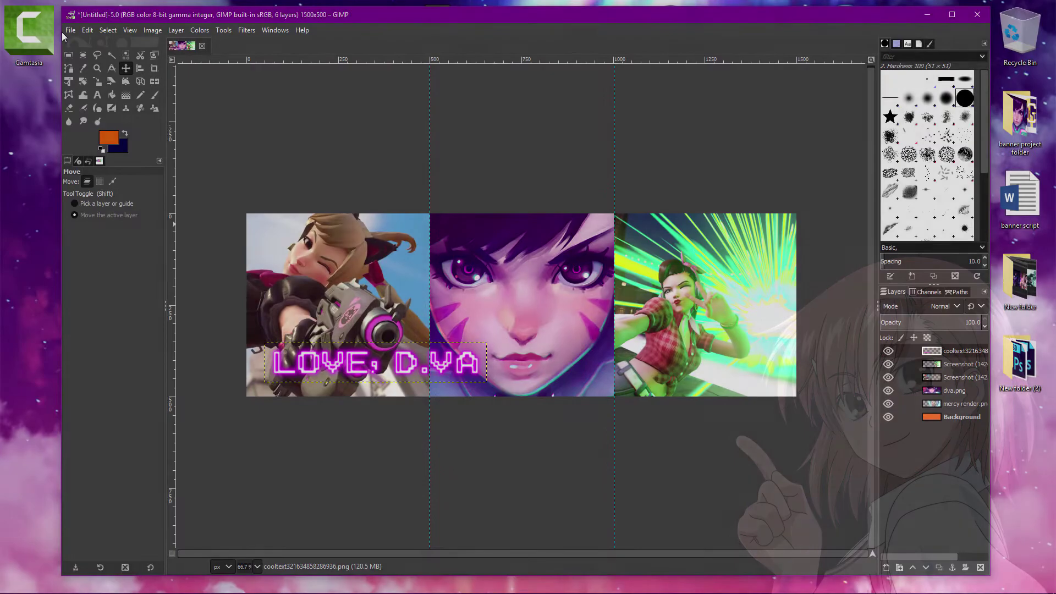
left_click(70, 30)
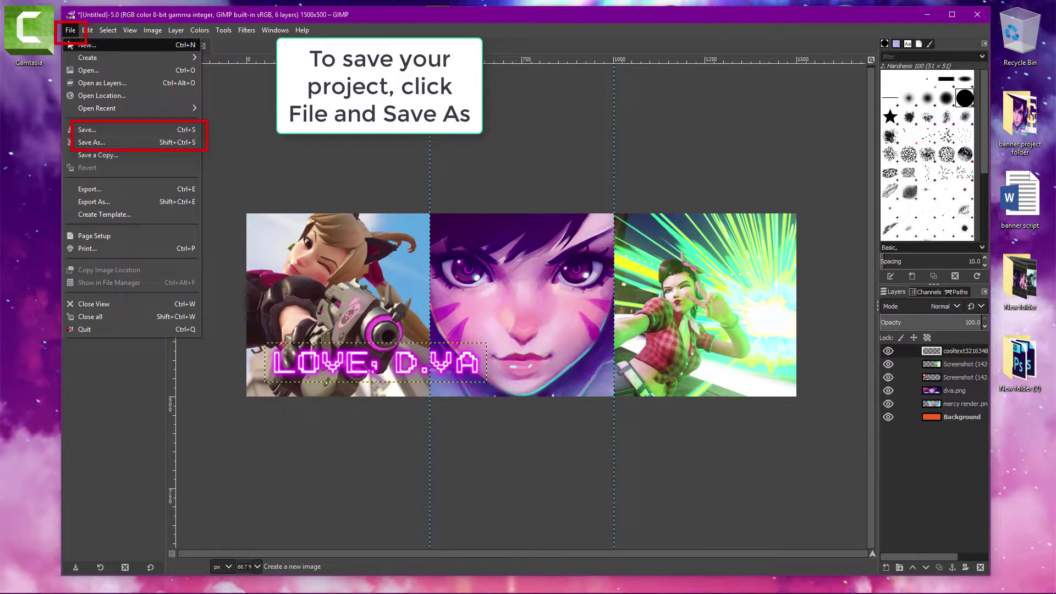
left_click(145, 152)
type("dvabanner.xcf")
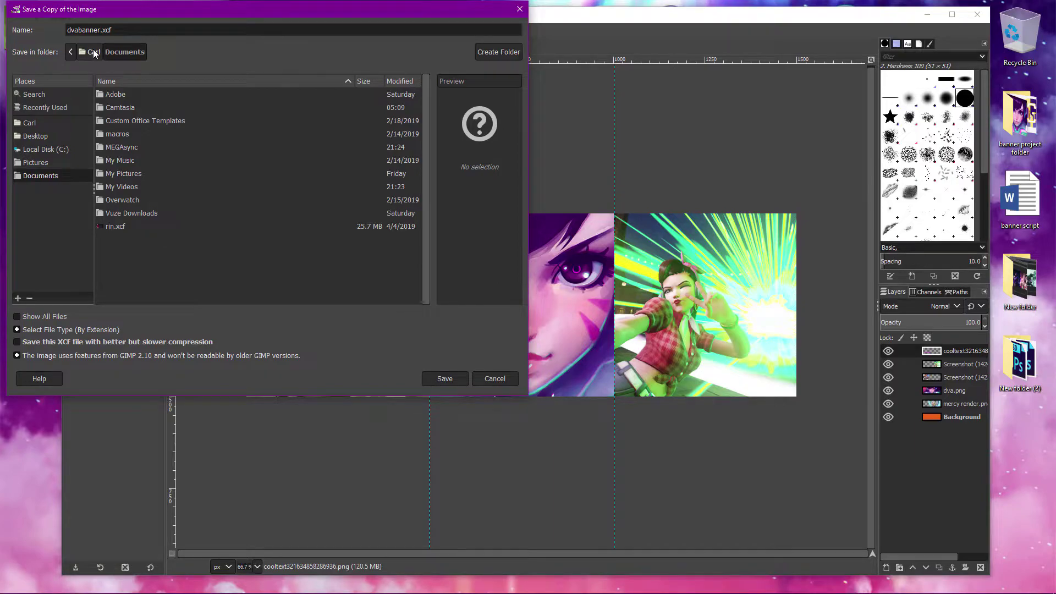
left_click(92, 52)
left_click(115, 176)
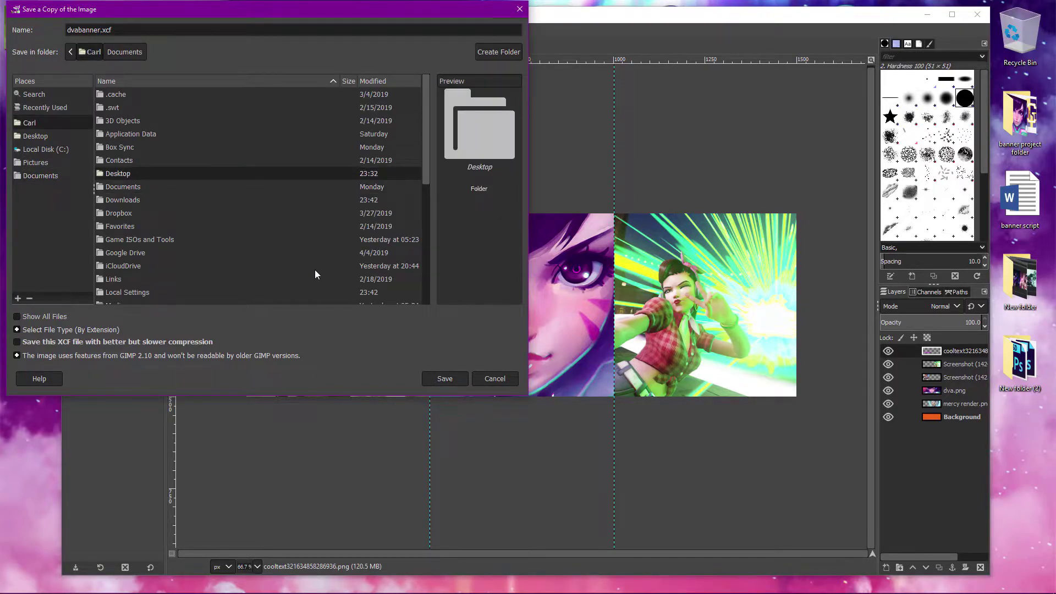
left_click(444, 379)
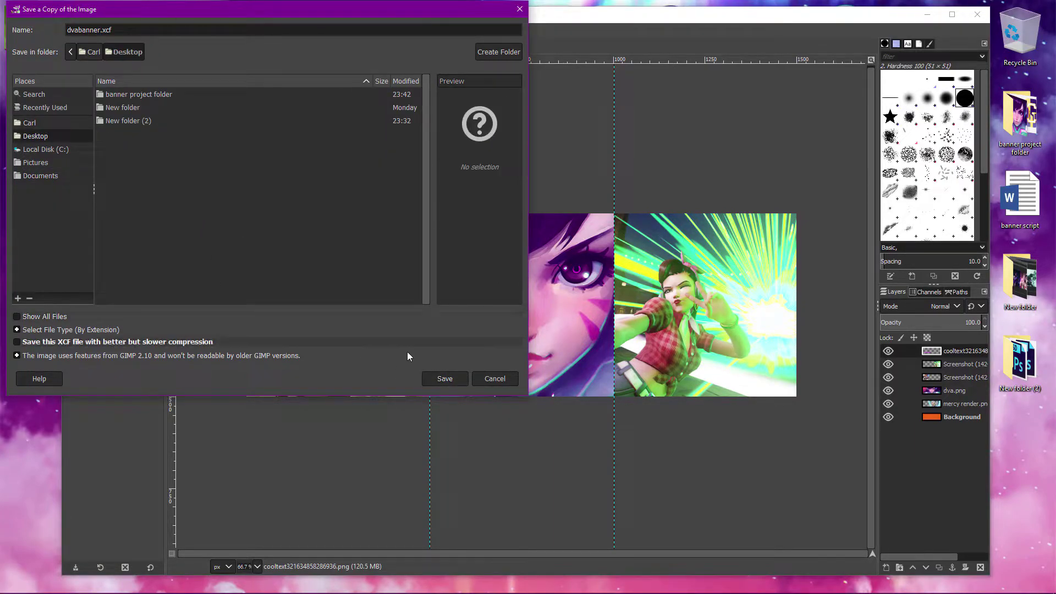
left_click(442, 378)
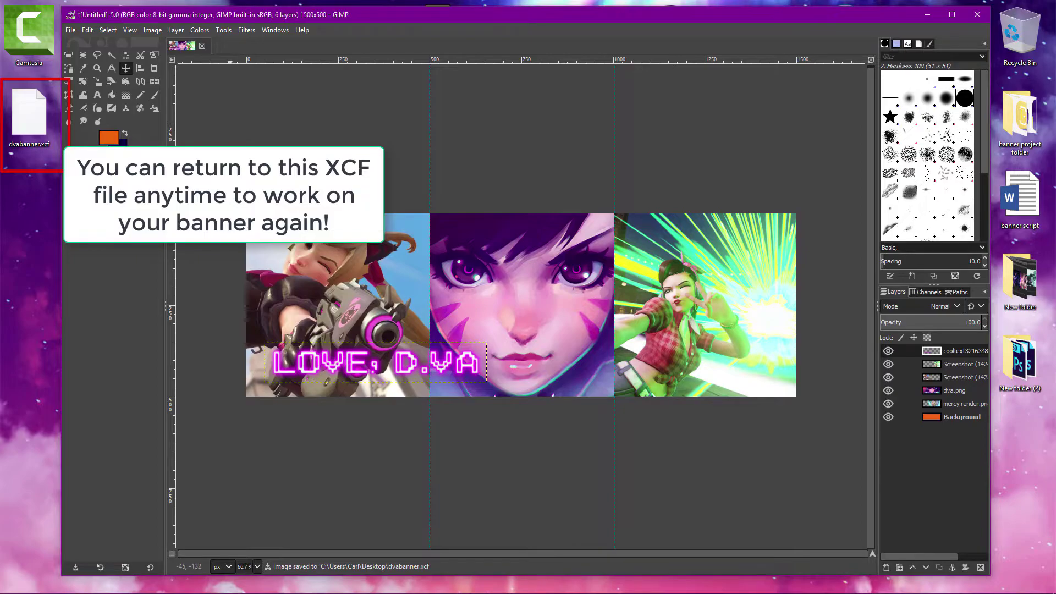
Export the Twitter banner to the Desktop as a PNG named "dvabaner twitter", using the current PNG options
left_click(69, 30)
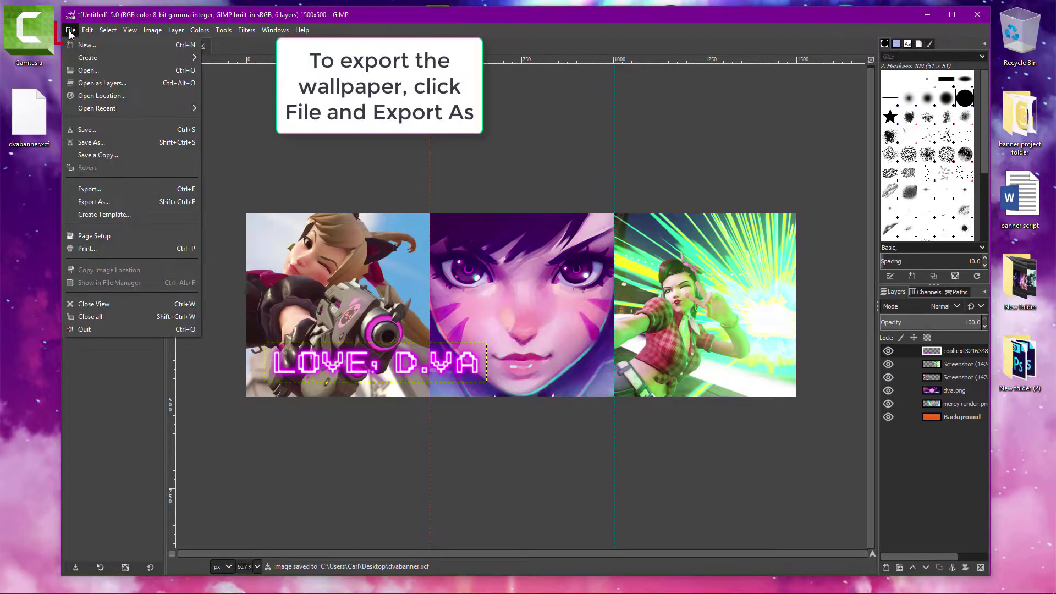
left_click(151, 200)
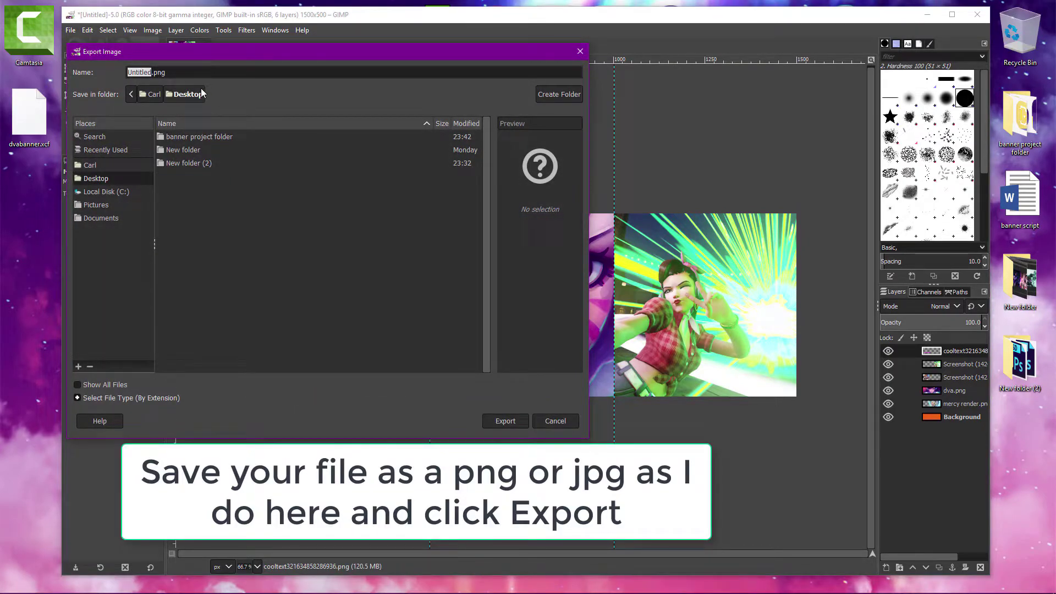
type("dvabaner")
left_click(505, 421)
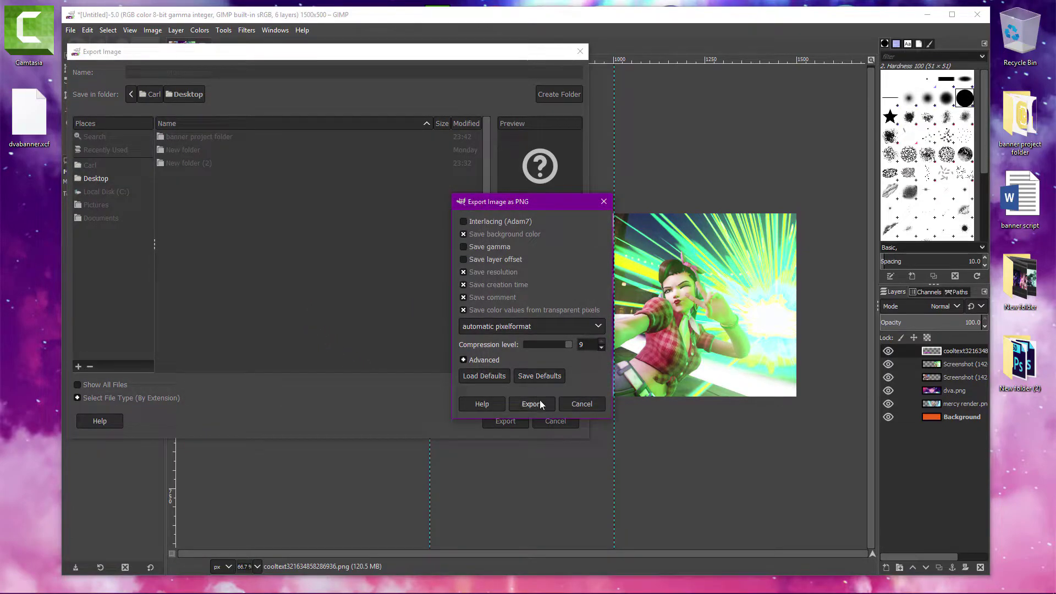
left_click(540, 402)
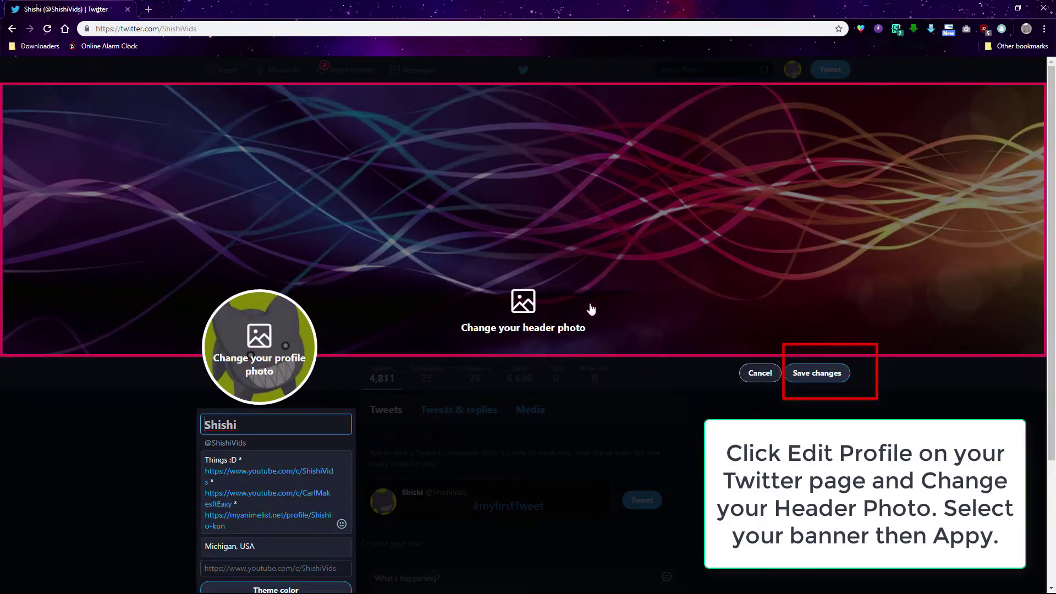
On the Twitter profile being edited, upload "dvabaner twitter" from the Desktop as the header photo, apply it, and save the changes
left_click(527, 330)
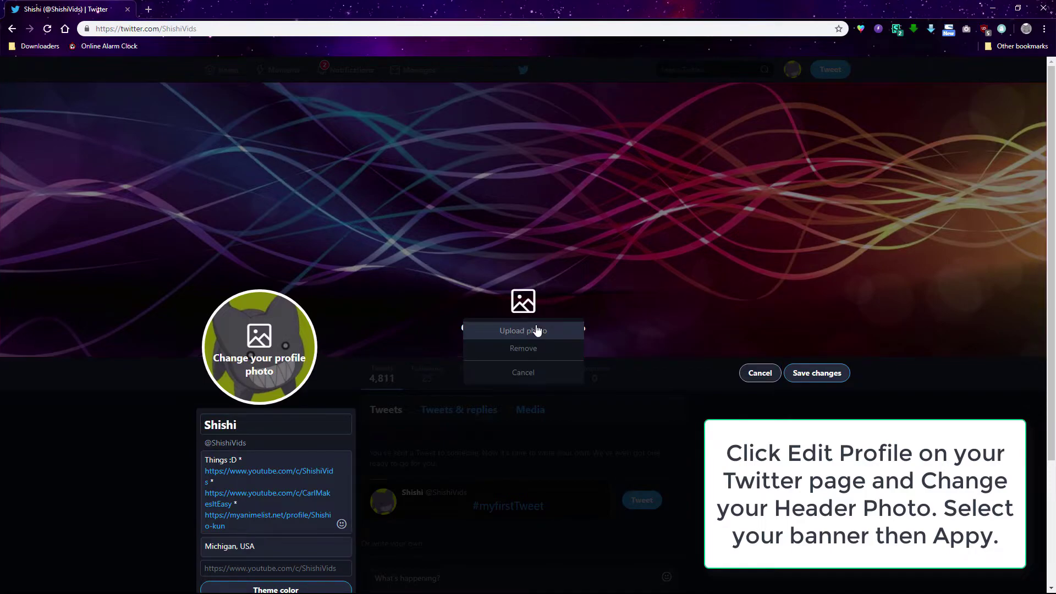
left_click(537, 330)
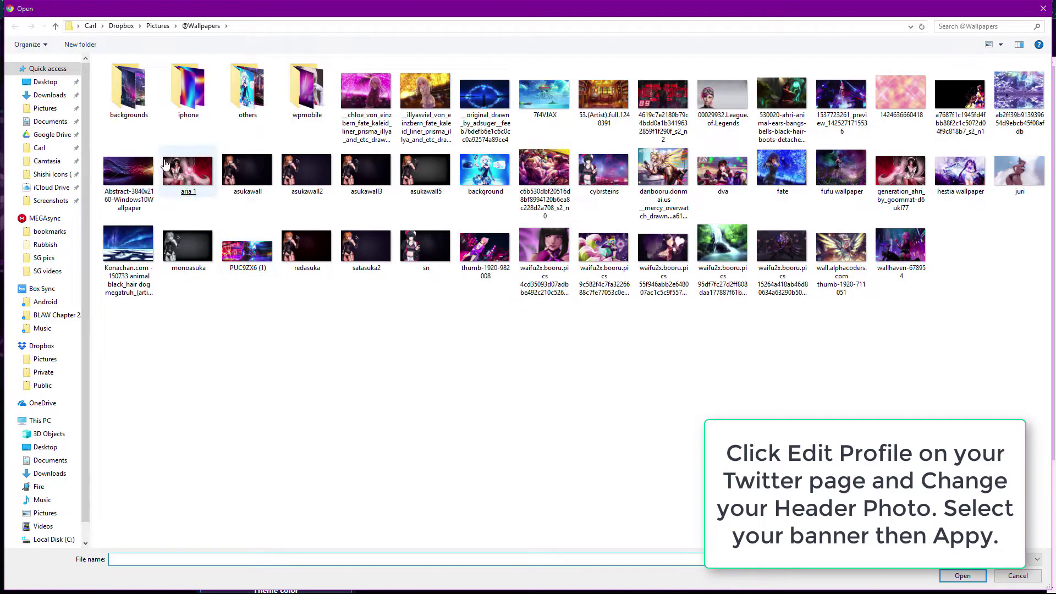
left_click(45, 81)
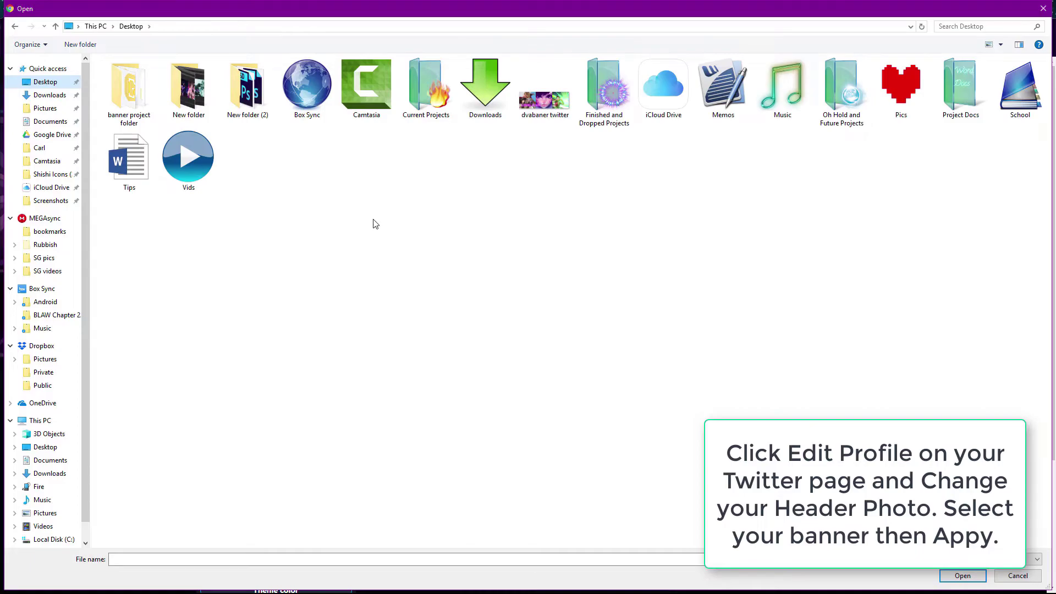
double_click(552, 114)
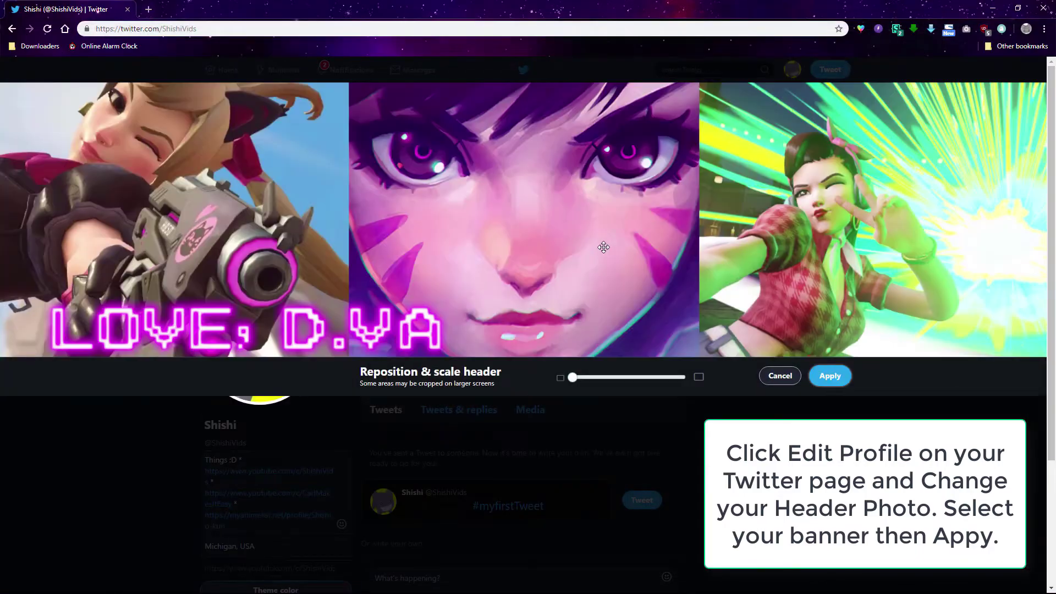
left_click(844, 378)
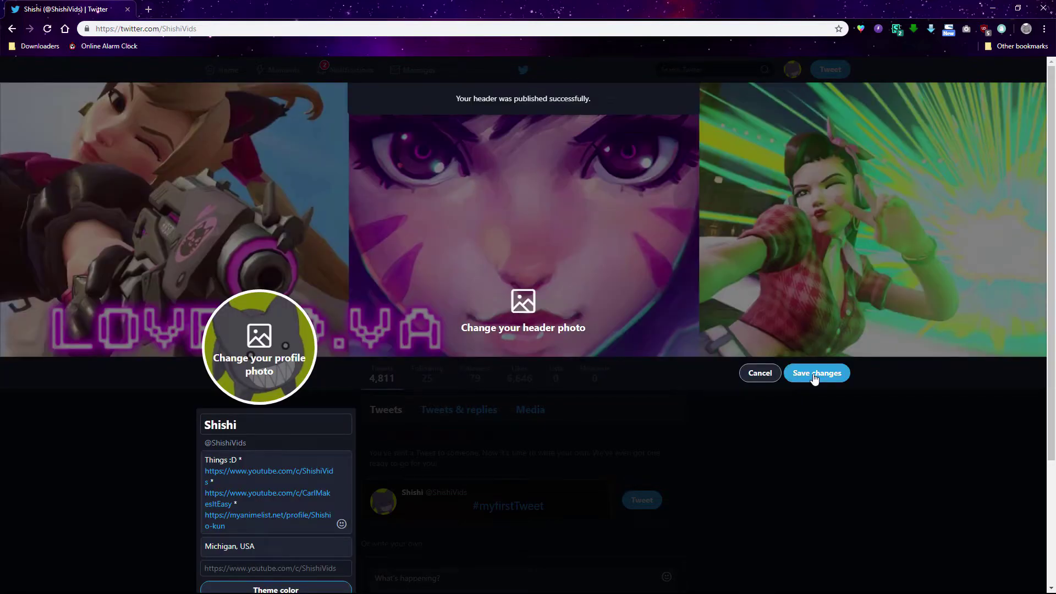
left_click(814, 378)
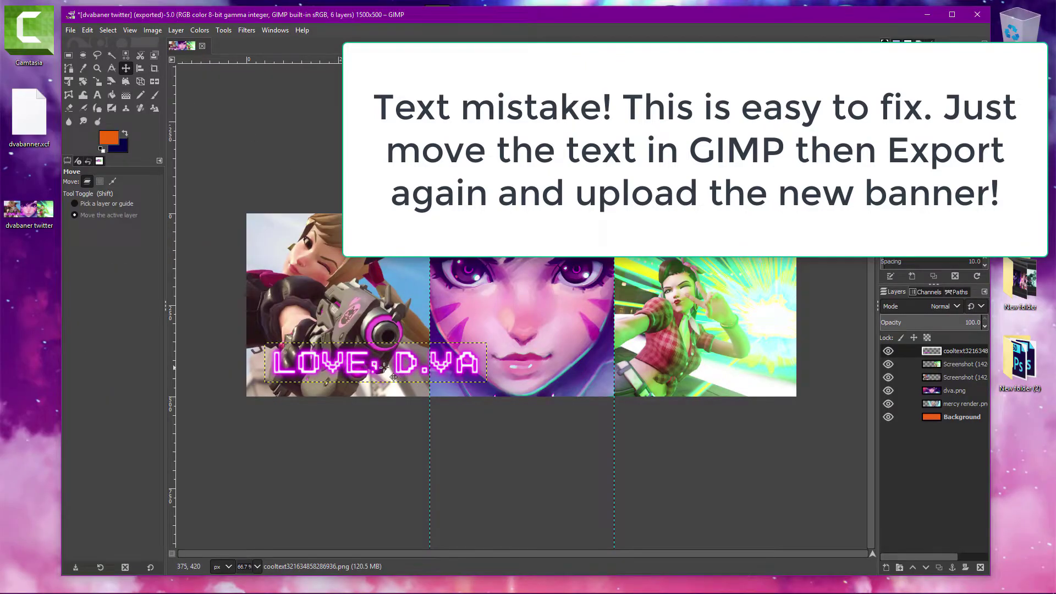
Move the "Love, D.Va" lettering to the lower right of the banner and export it to the Desktop as "dvabaner twitter 2.png"
left_click_drag(397, 367, 666, 369)
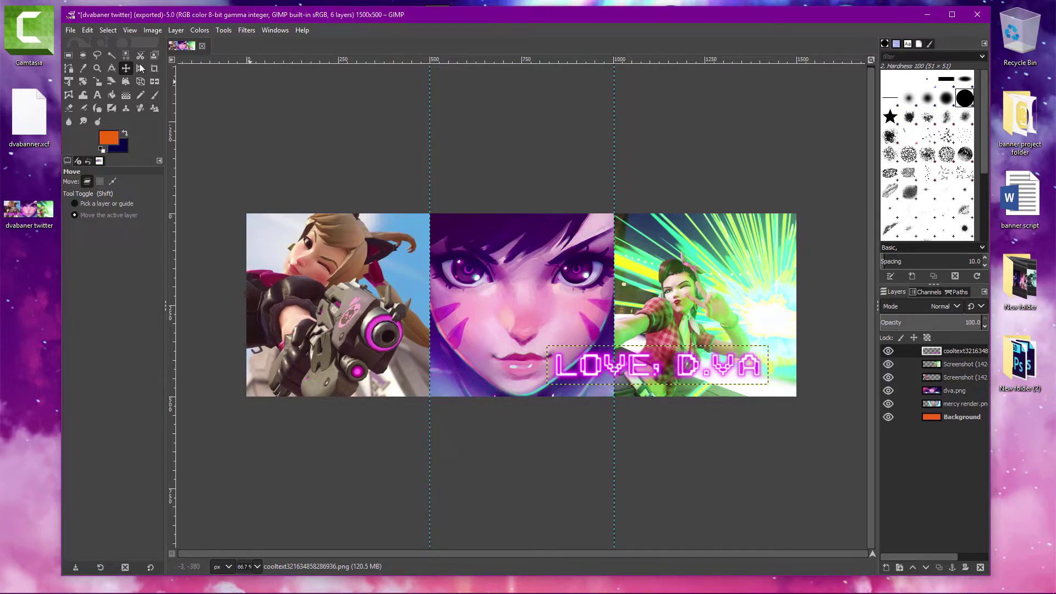
left_click(72, 30)
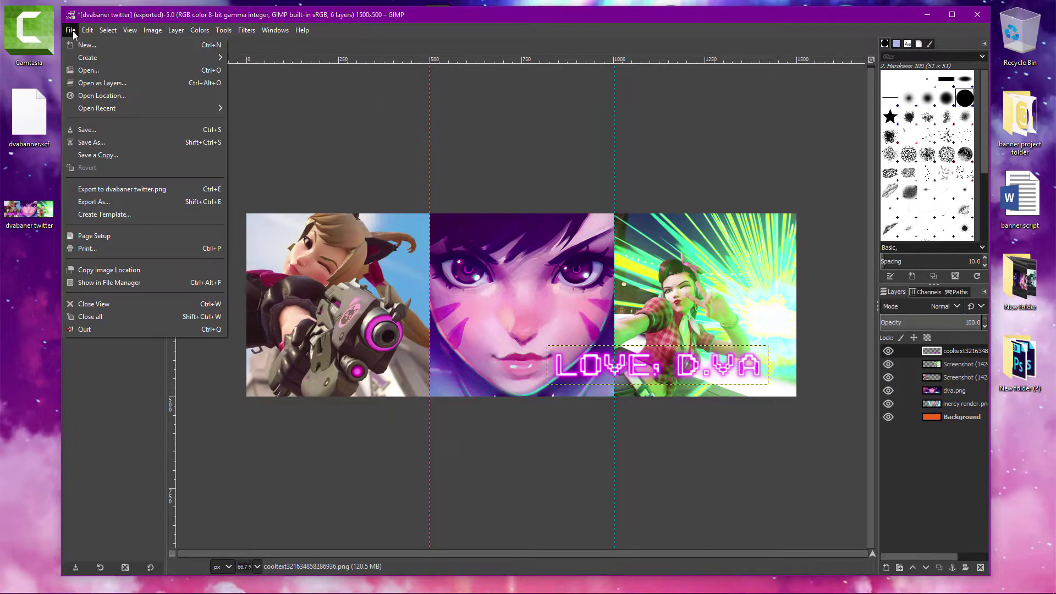
left_click(101, 202)
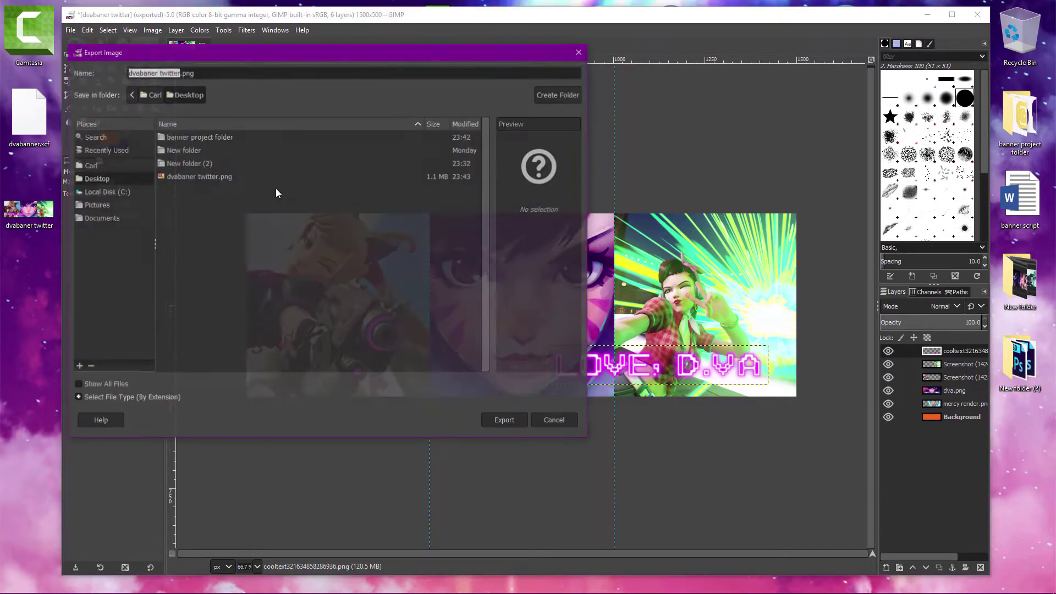
left_click(180, 72)
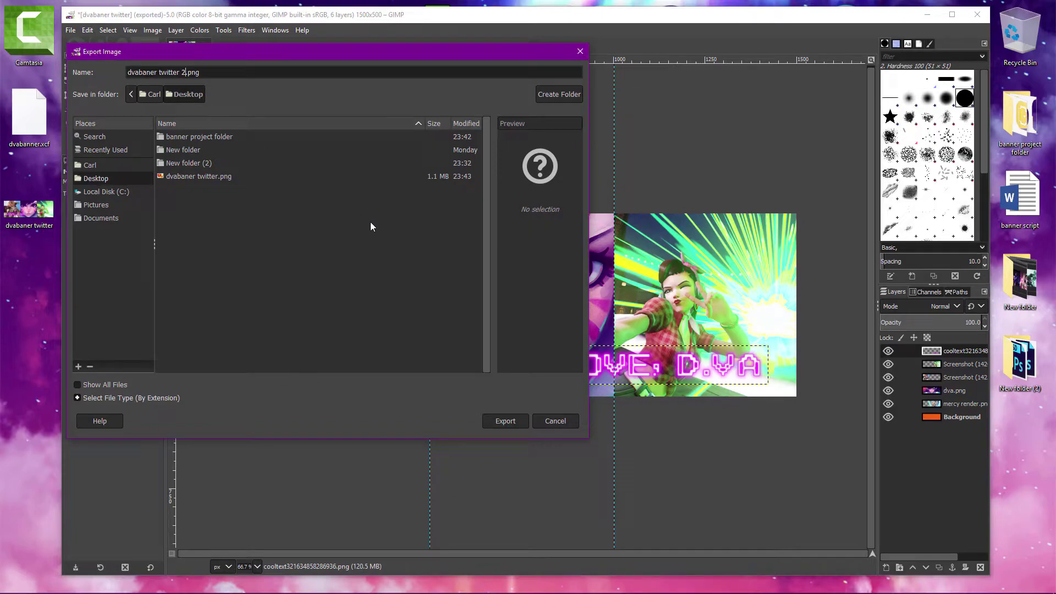
left_click(493, 424)
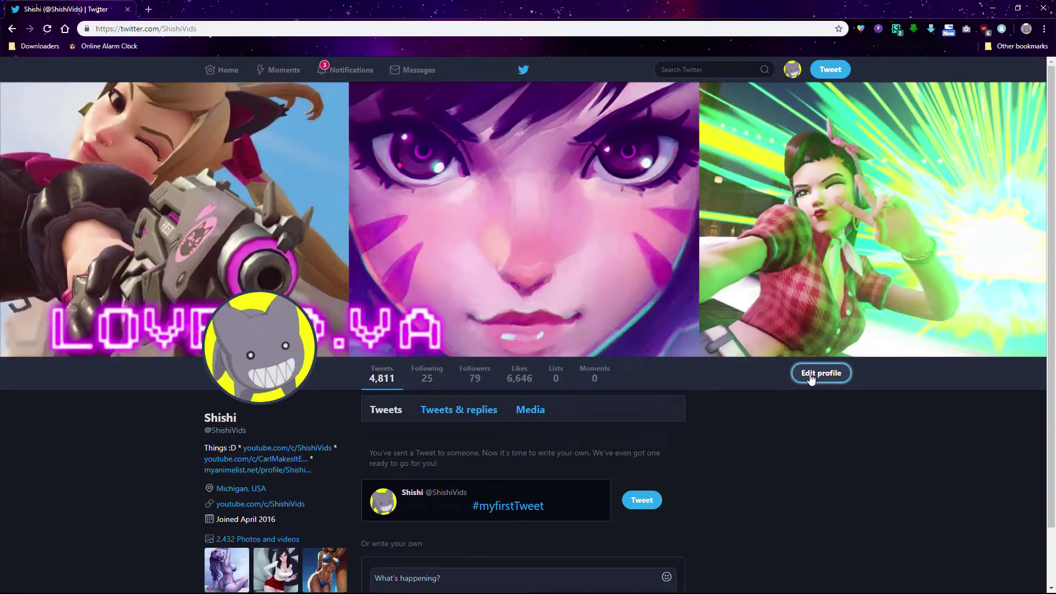
On the Twitter profile, replace the header photo with "dvabaner twitter 2" from the Desktop and save the changes
left_click(819, 373)
left_click(596, 330)
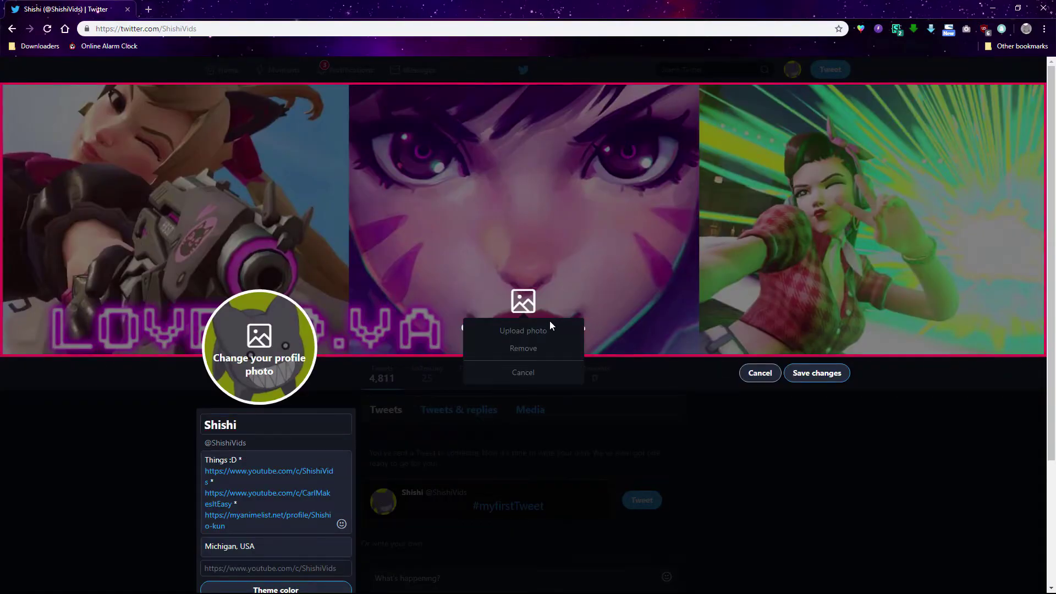
left_click(536, 331)
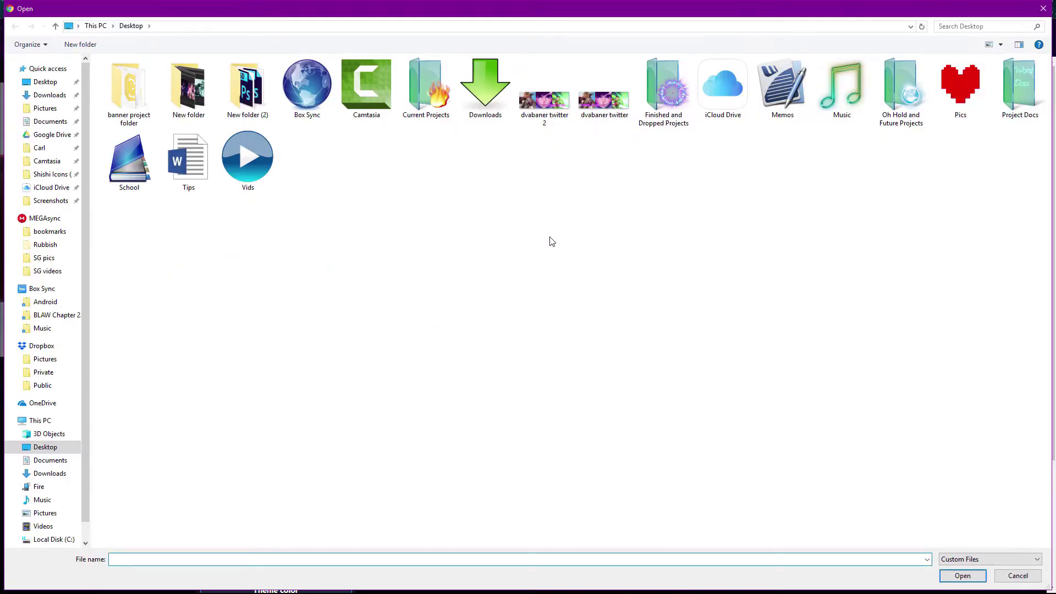
double_click(545, 118)
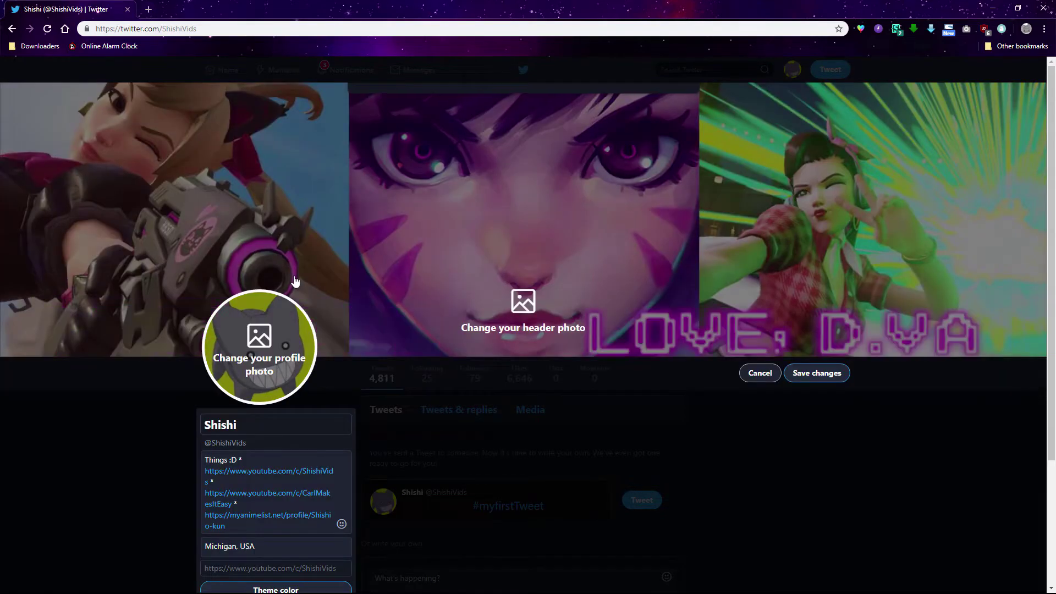
left_click(816, 373)
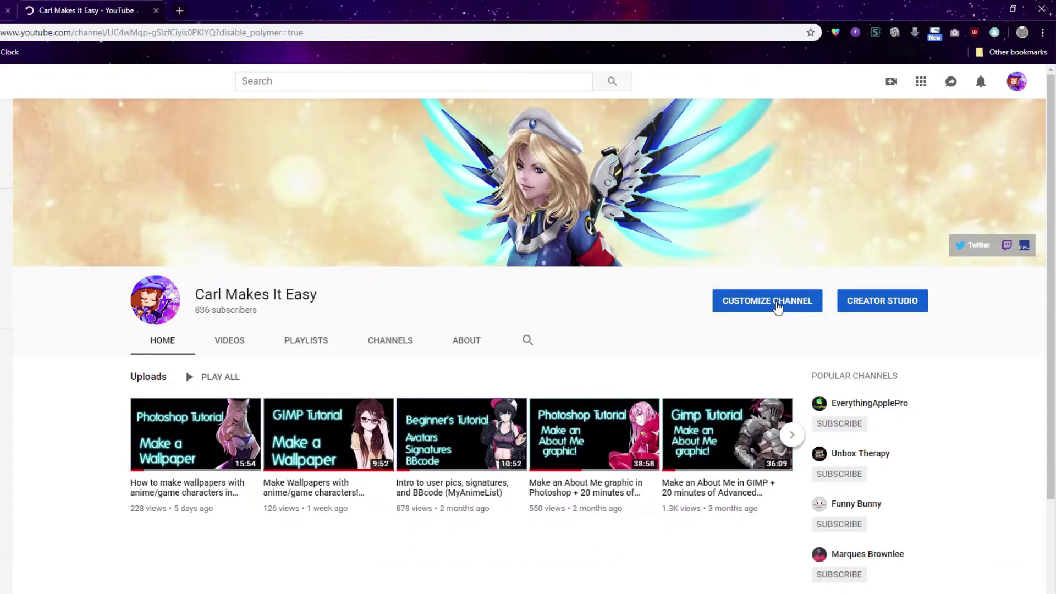
Open the YouTube channel for customizing and upload the Mercy channel art image from the computer as its channel art
scroll(797, 220, "down", 1)
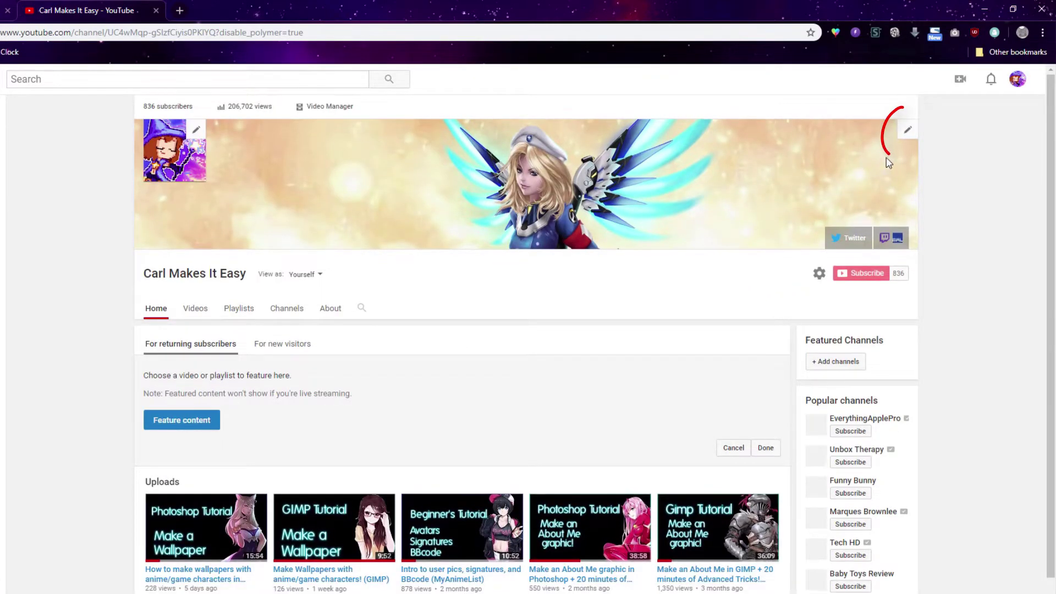
left_click(909, 131)
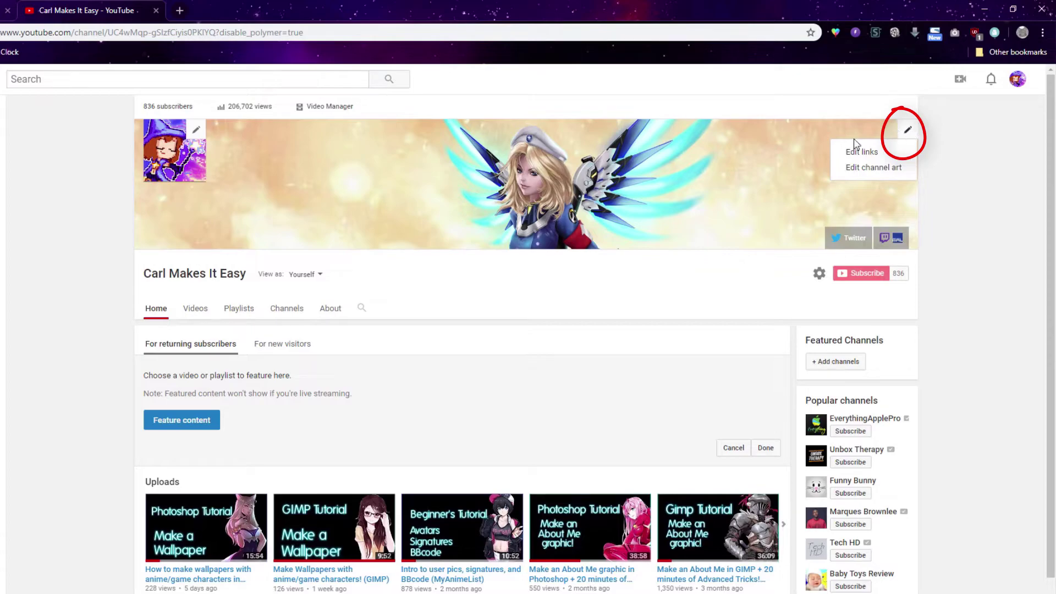
left_click(873, 168)
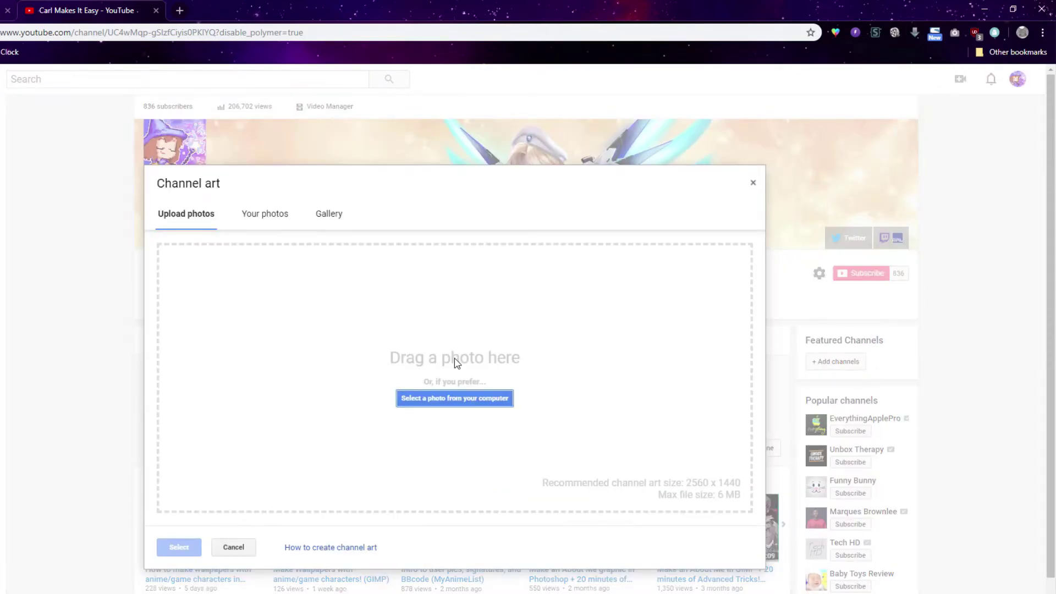
left_click(454, 399)
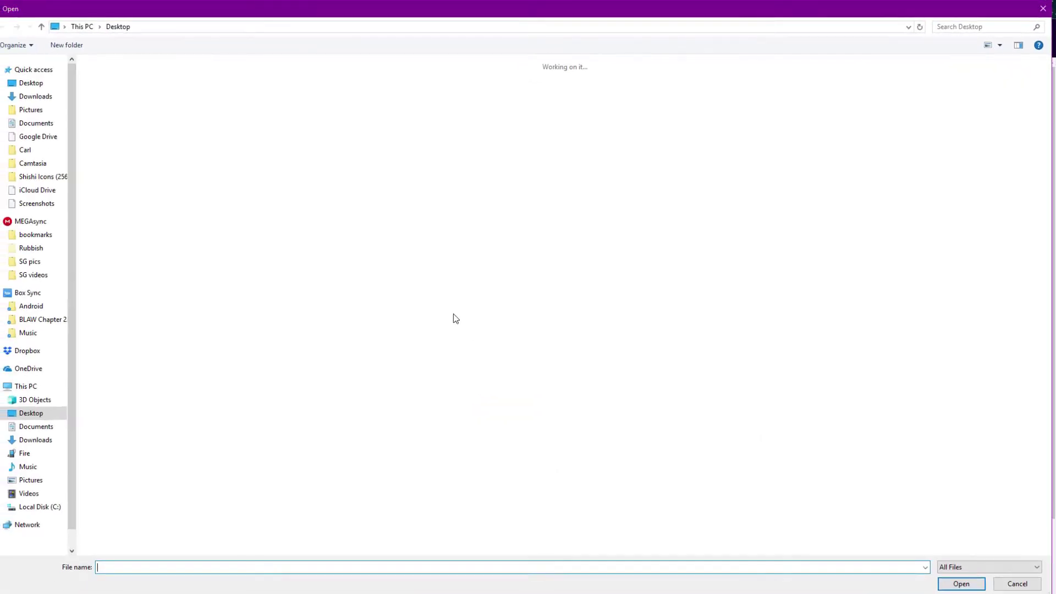
double_click(187, 167)
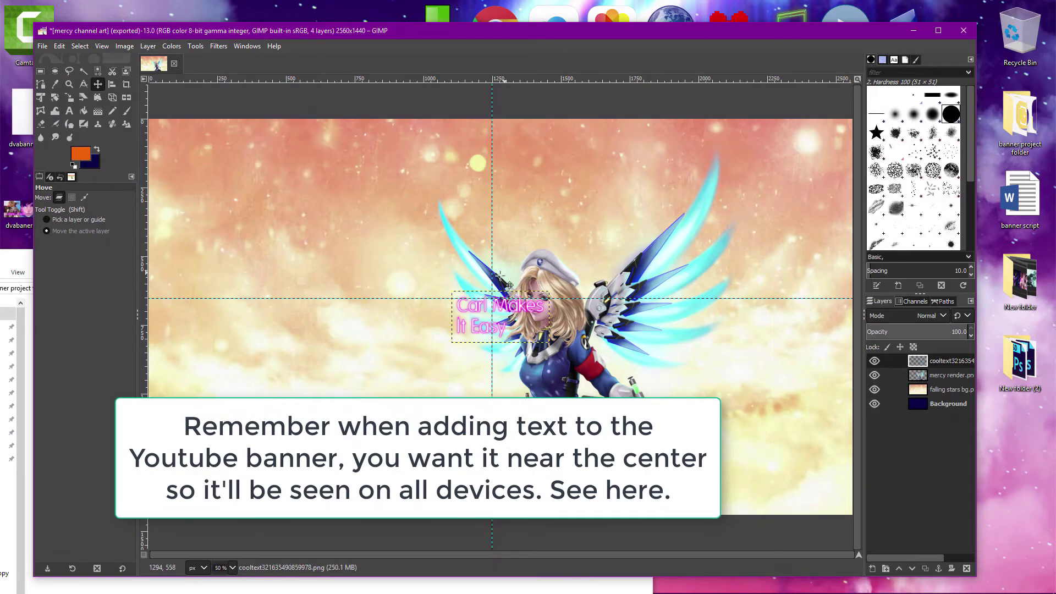
Move the "Carl Makes It Easy" lettering left of the character in GIMP, and on YouTube adjust the uploaded channel art's crop and apply it
left_click_drag(524, 315, 432, 311)
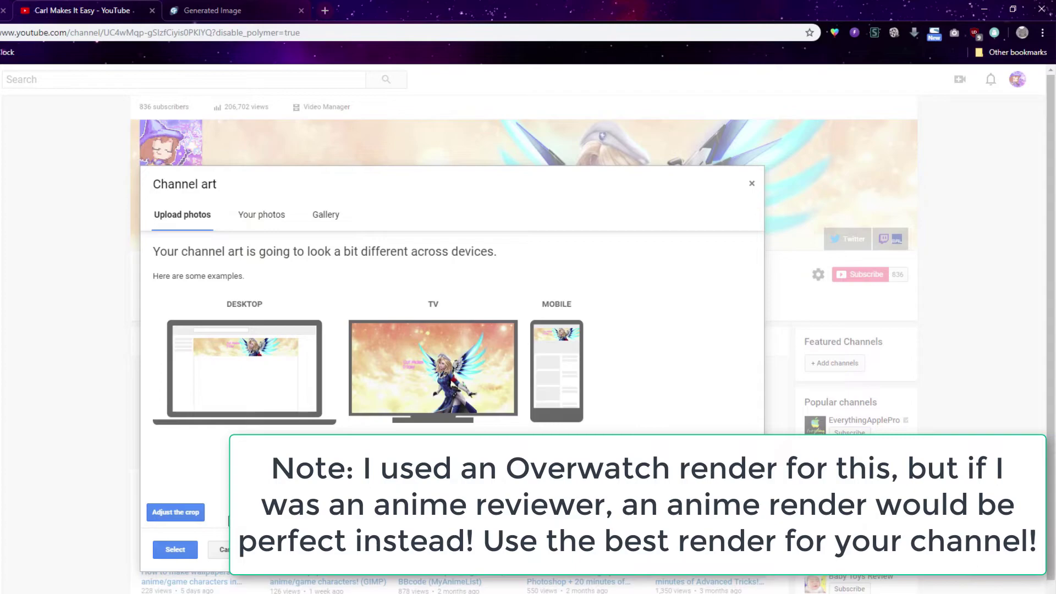
left_click(182, 511)
left_click_drag(645, 496, 622, 483)
left_click(174, 549)
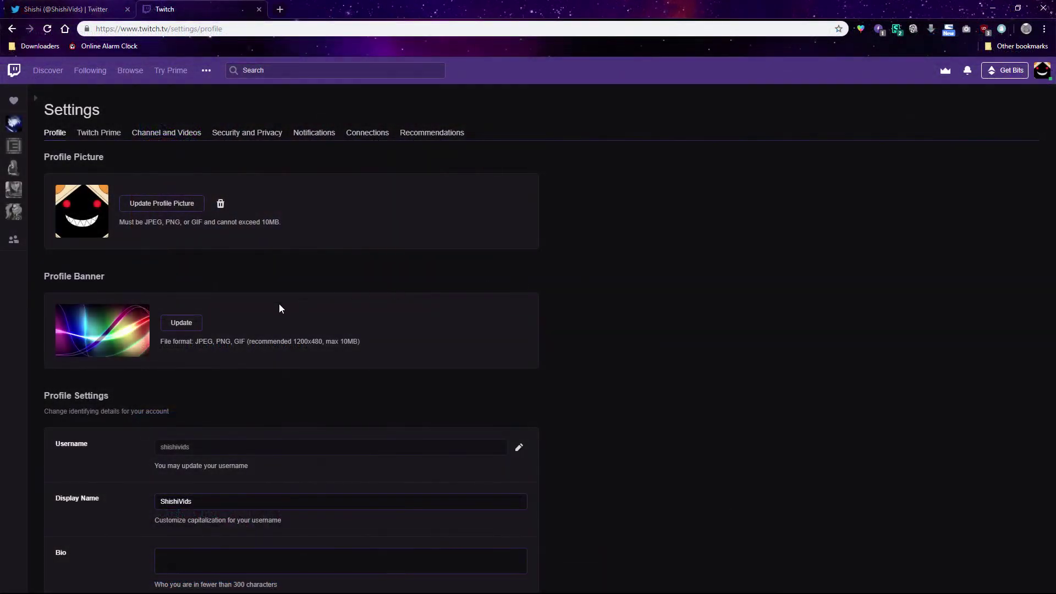
In the Twitch profile settings, update the profile banner by uploading "dva twitch" from the Desktop
left_click(191, 321)
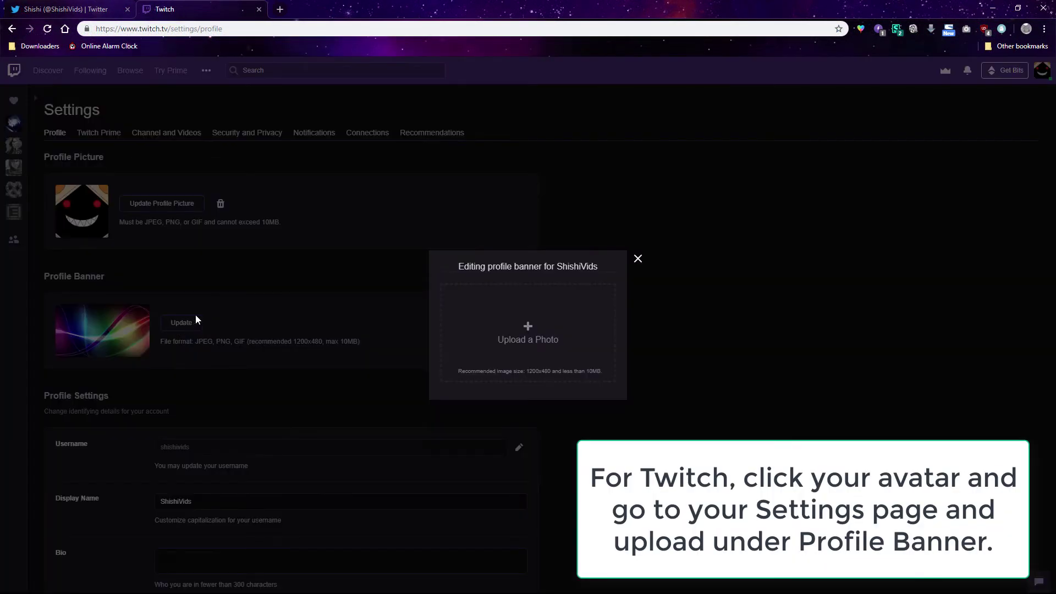
left_click(543, 328)
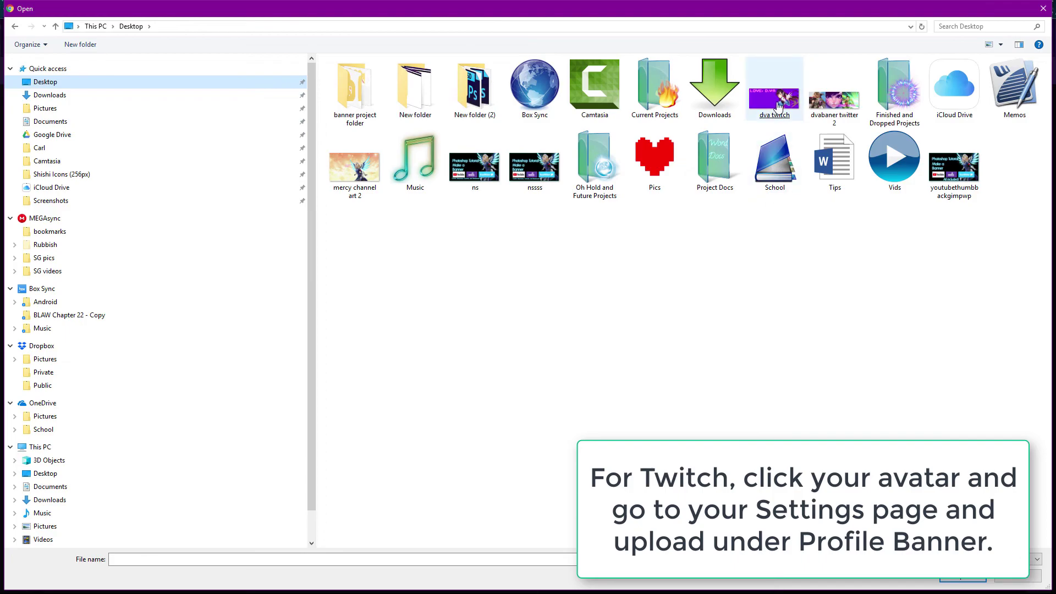
double_click(775, 102)
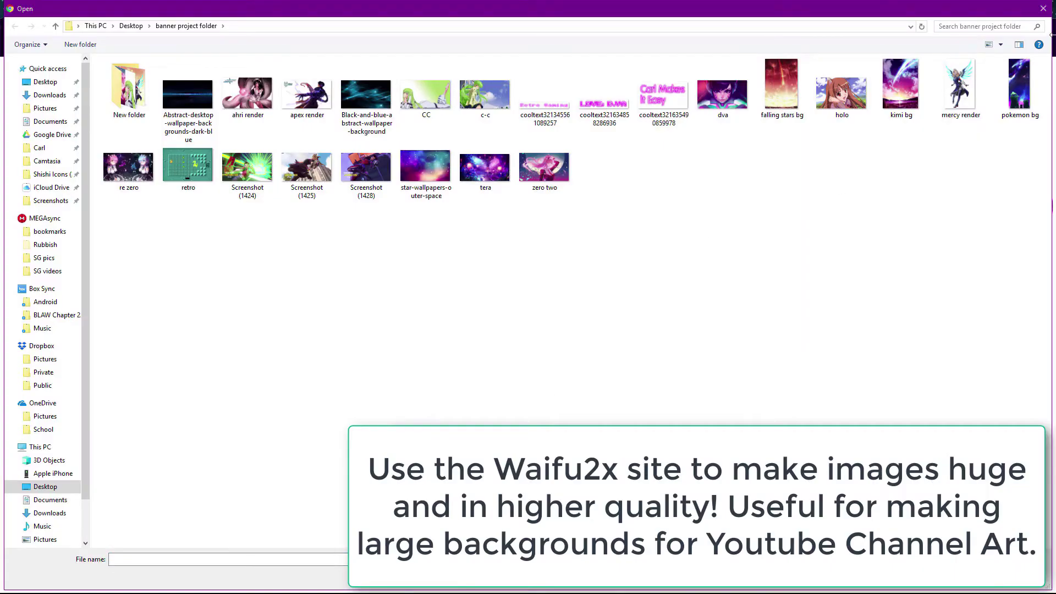
Upscale the "c-c" image from the banner project folder with Waifu2x, and open the full PNG result at full size to inspect its detail
double_click(485, 93)
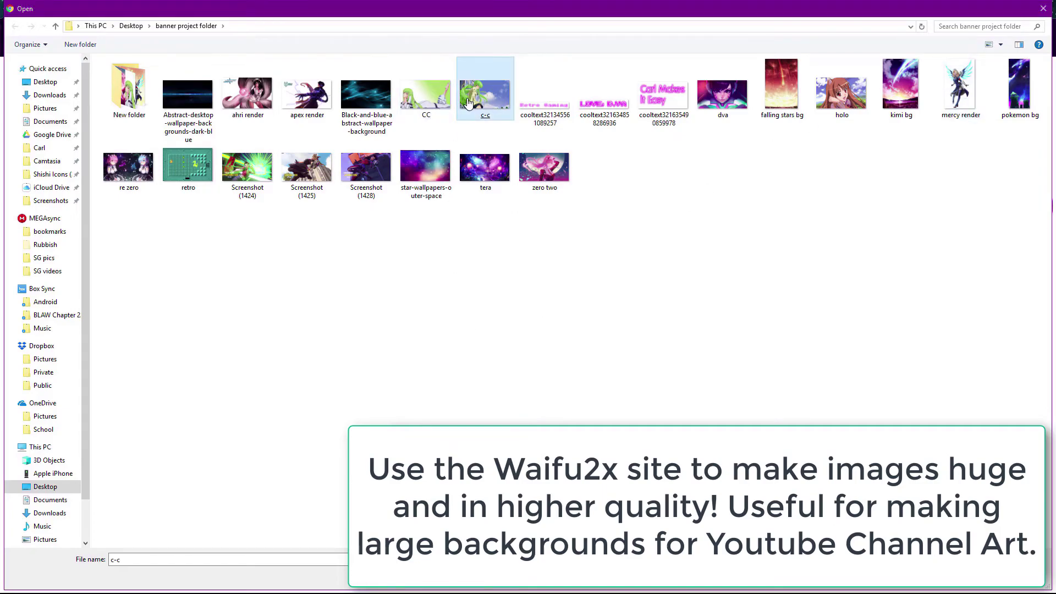
left_click(405, 325)
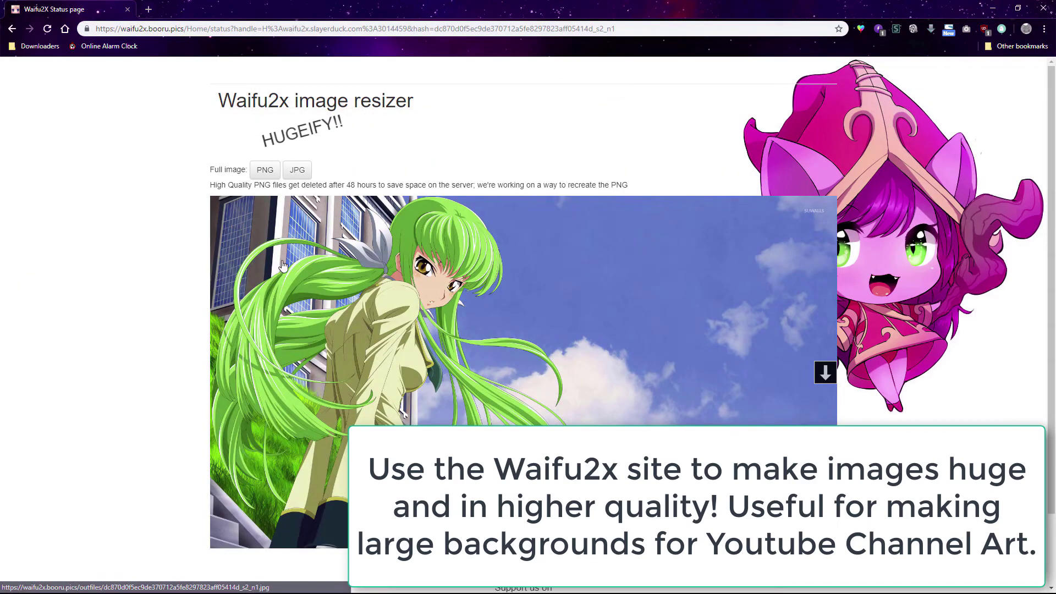
left_click(265, 170)
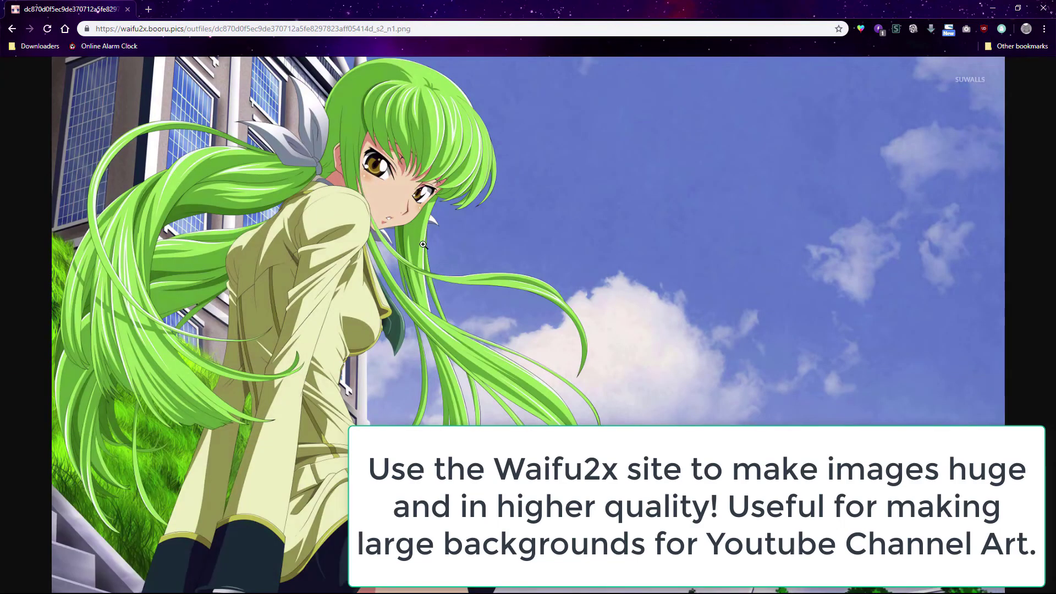
left_click(424, 244)
scroll(423, 244, "up", 3)
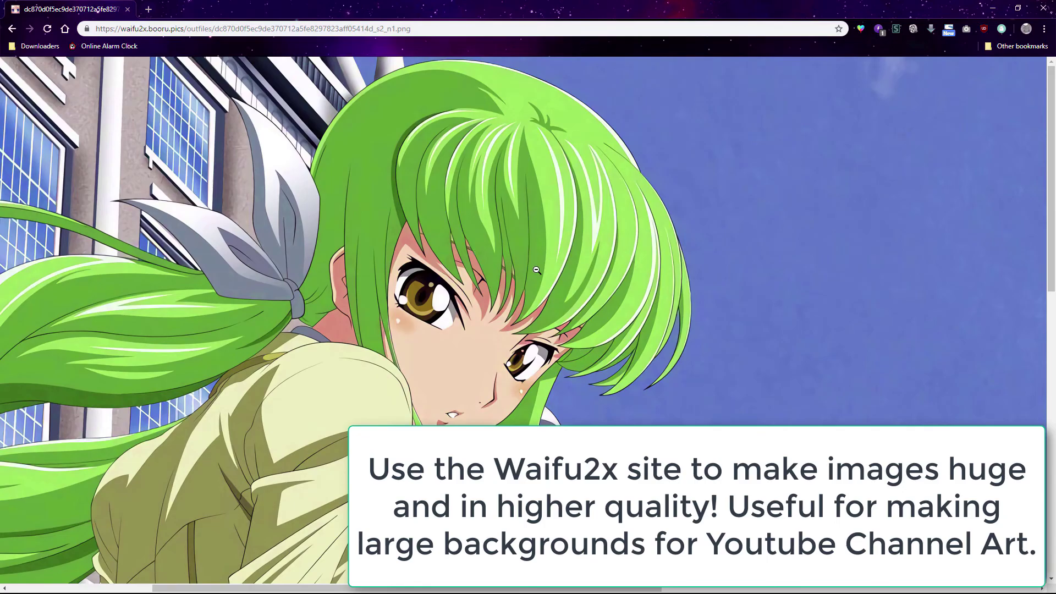